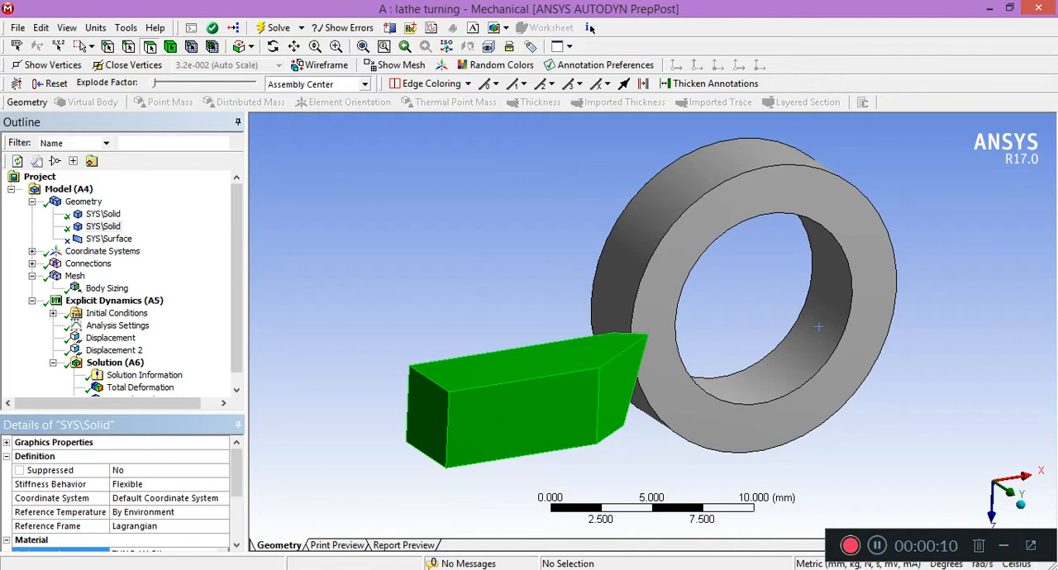
Review the ring workpiece body and examine the definition of the cylindrical coordinate system at its centre.
click(104, 214)
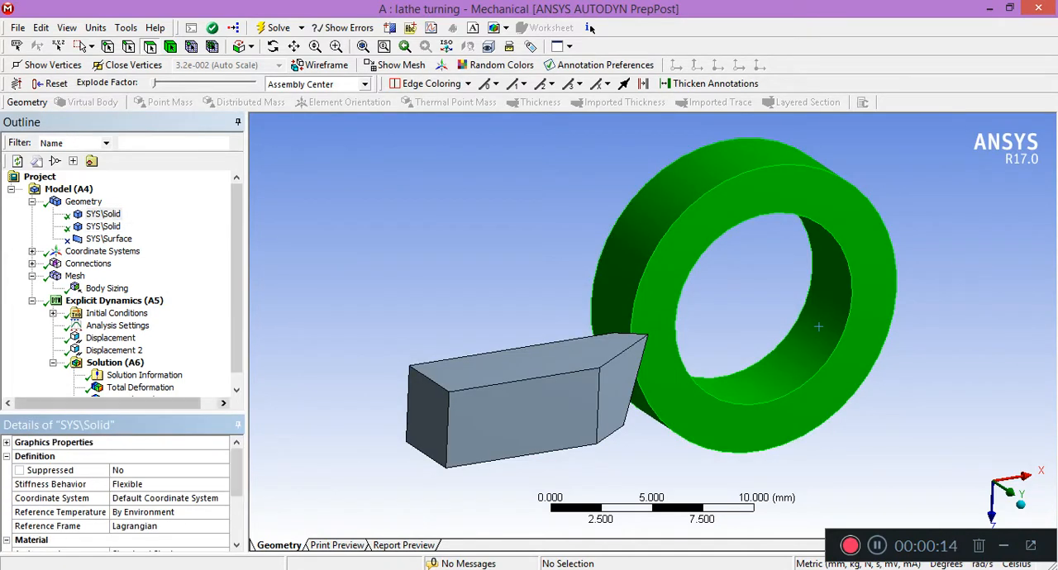
click(33, 202)
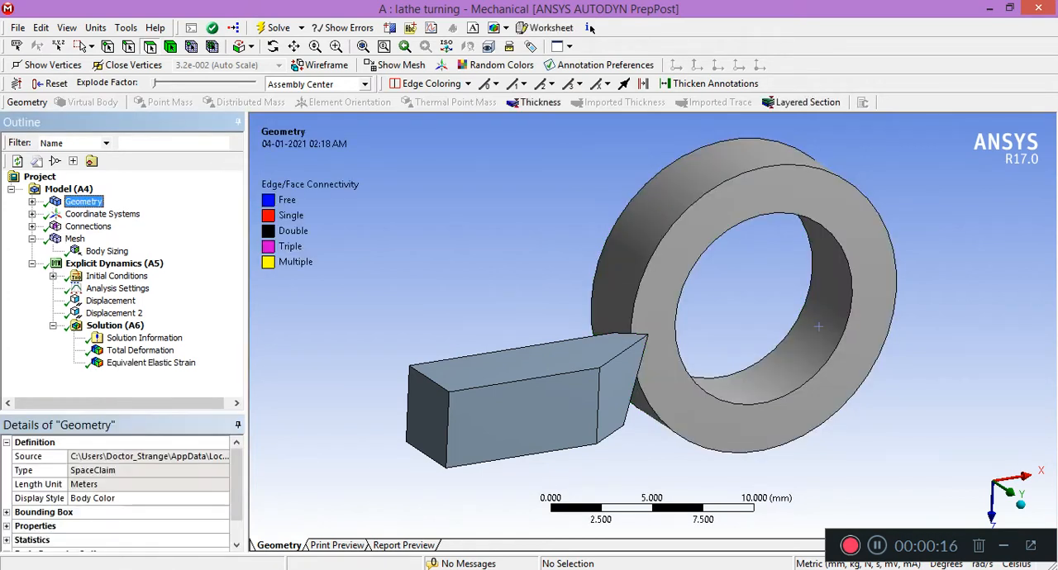
click(32, 214)
click(121, 238)
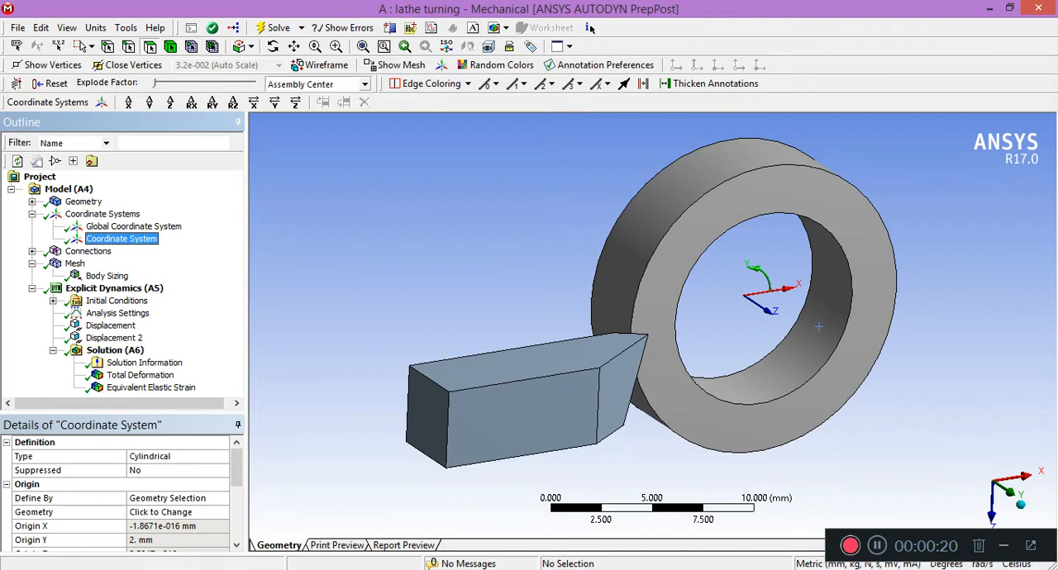
drag(237, 469, 236, 518)
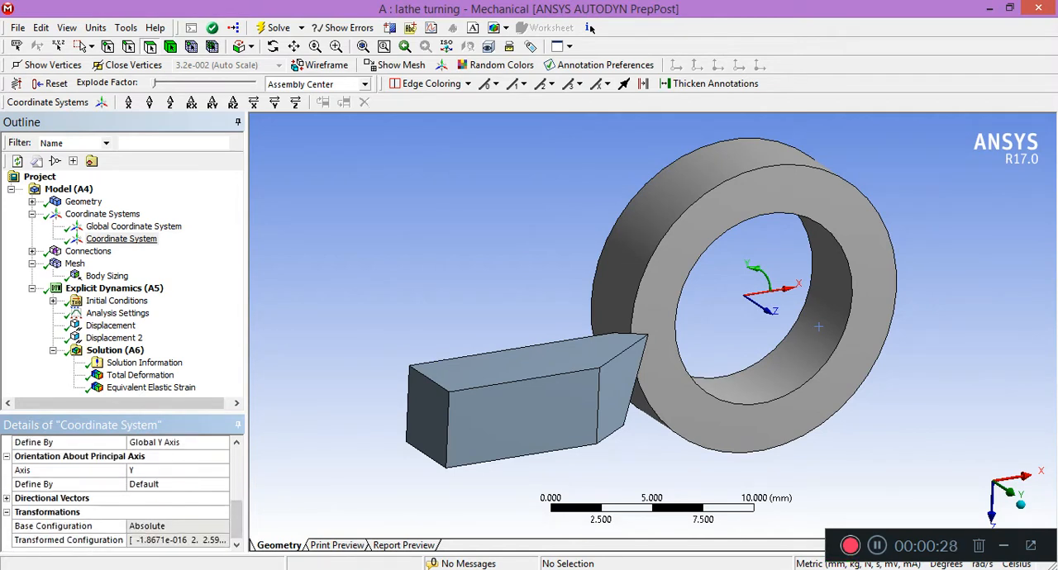
click(32, 214)
Examine the frictional contact between the tool and ring, including its contact and target faces and friction coefficients.
click(32, 226)
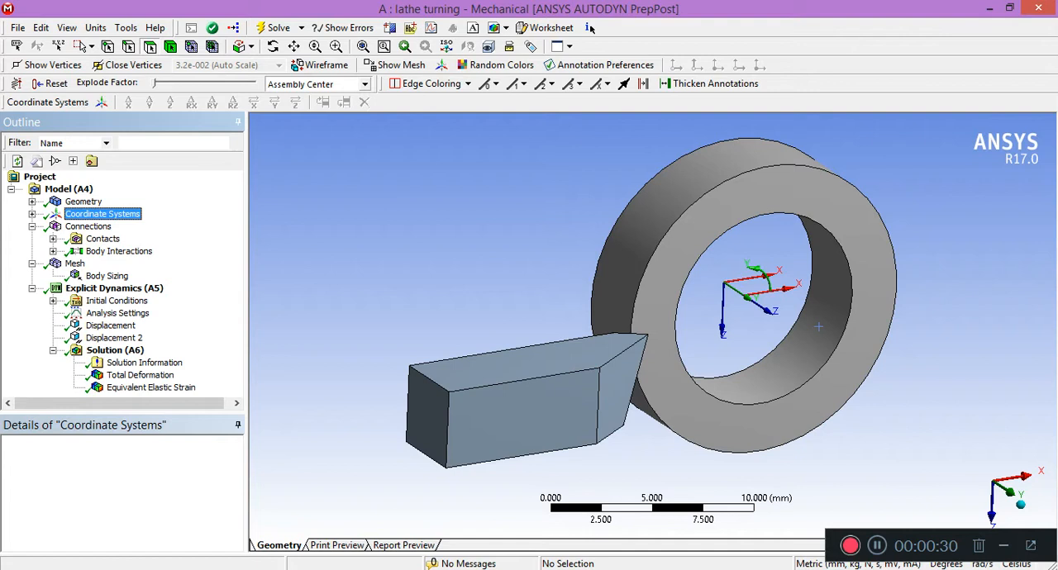
click(53, 239)
click(124, 250)
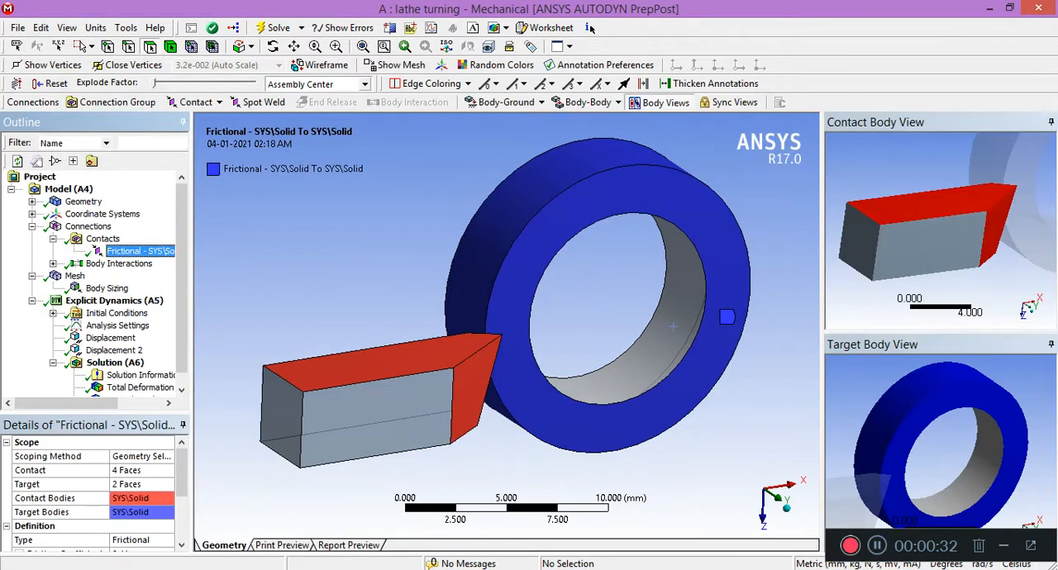
click(273, 46)
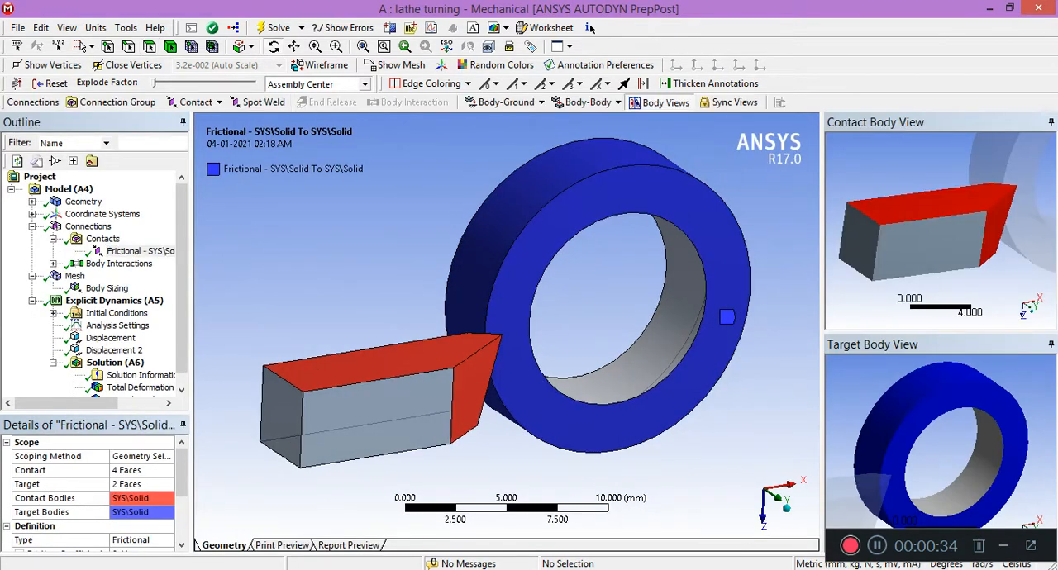
drag(397, 331, 628, 285)
drag(326, 409, 743, 316)
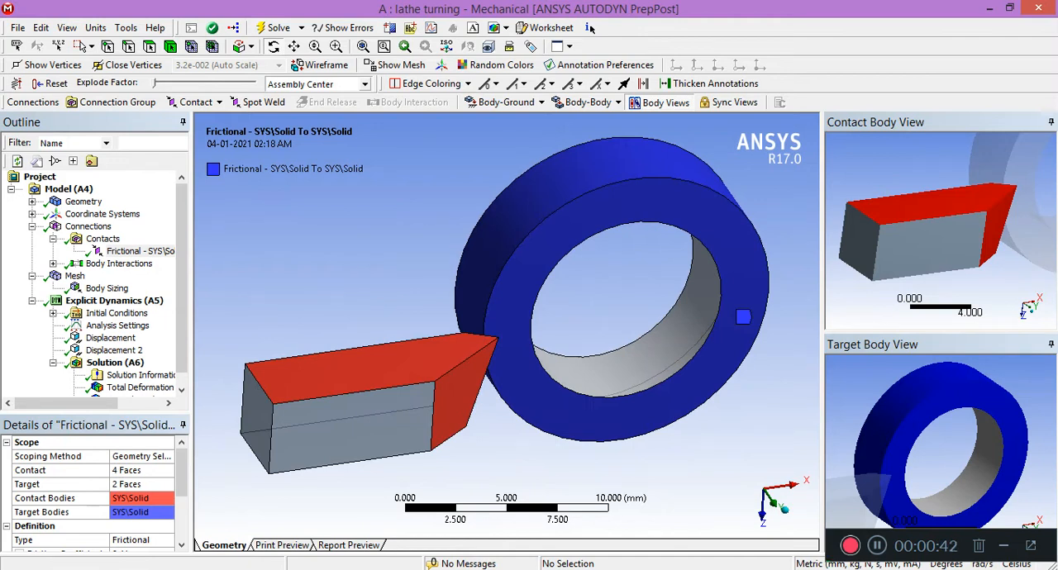
drag(743, 317, 595, 346)
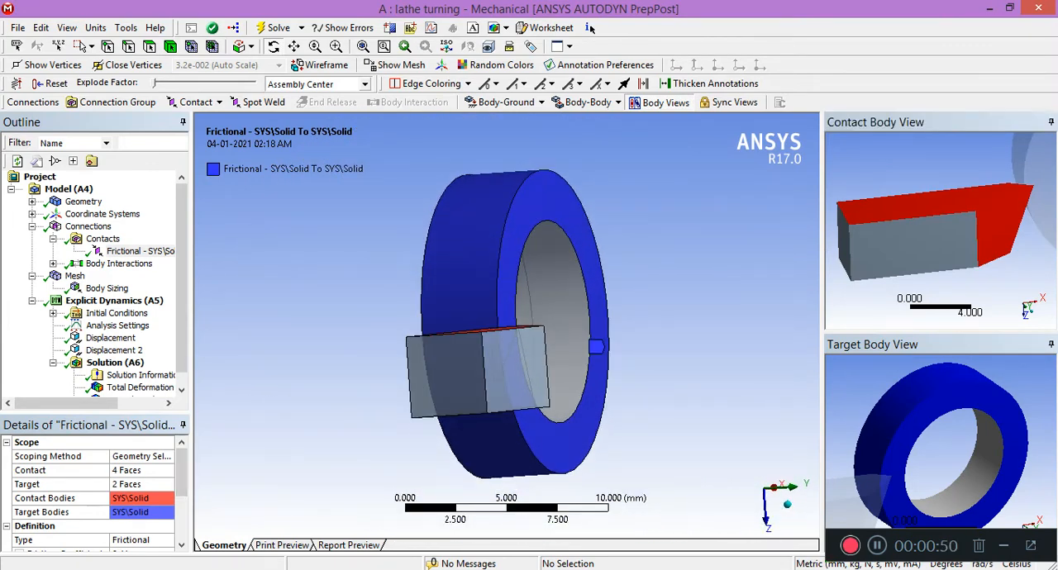
drag(190, 475, 204, 507)
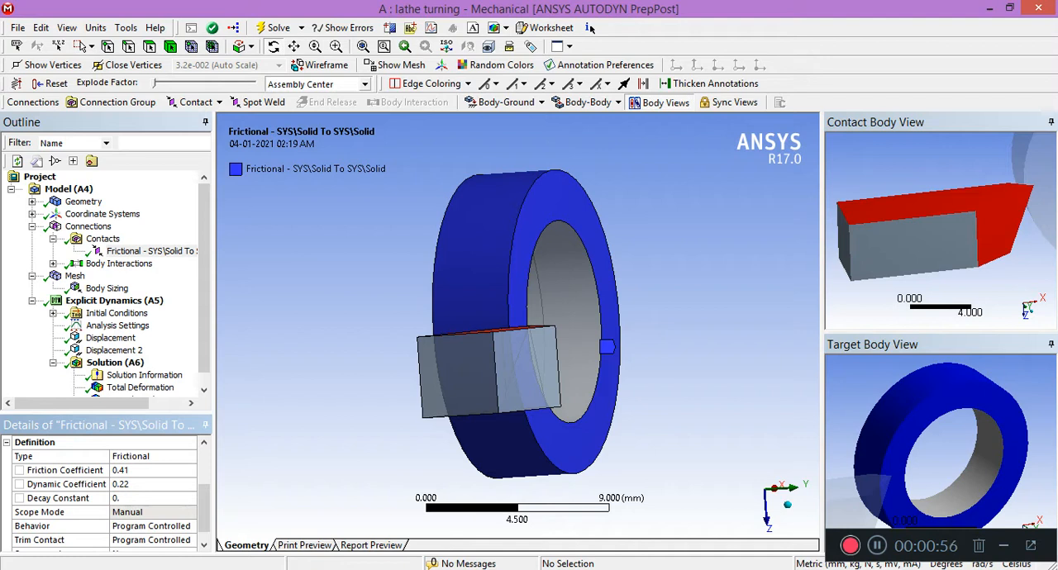
drag(204, 509, 204, 515)
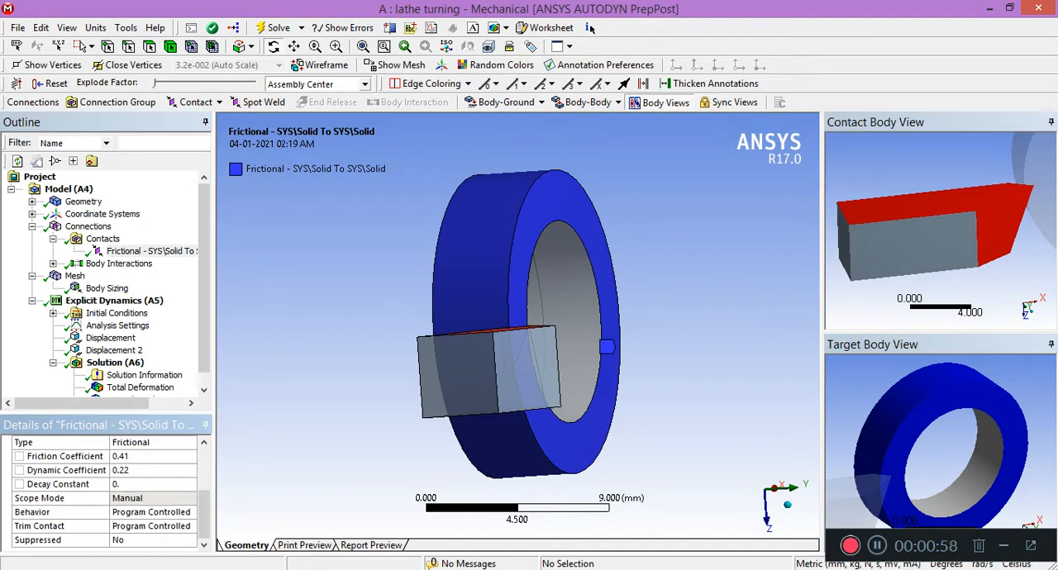
Review the scope and friction settings of the body interaction under the model's connections.
click(53, 264)
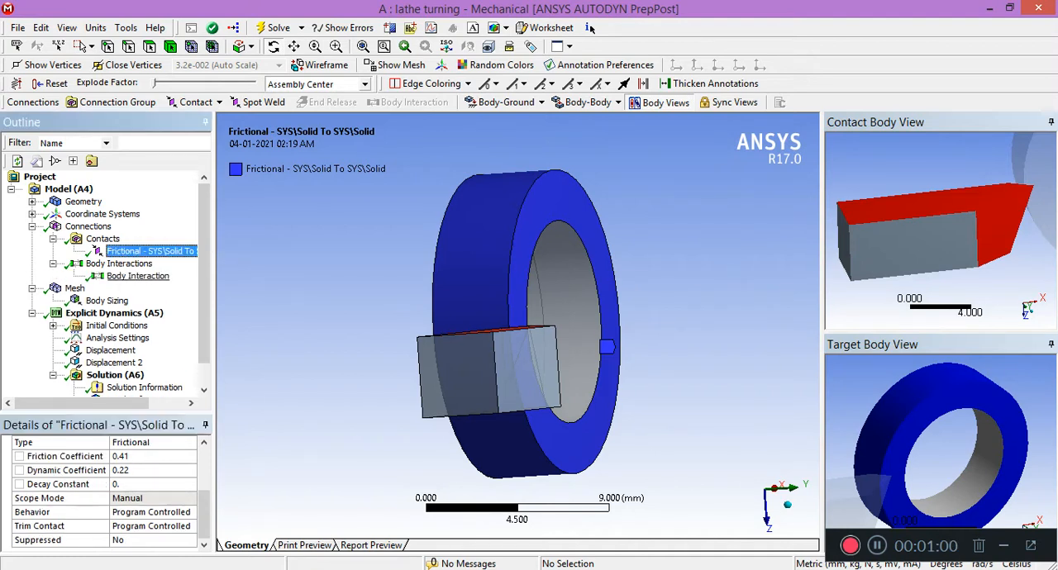
click(138, 276)
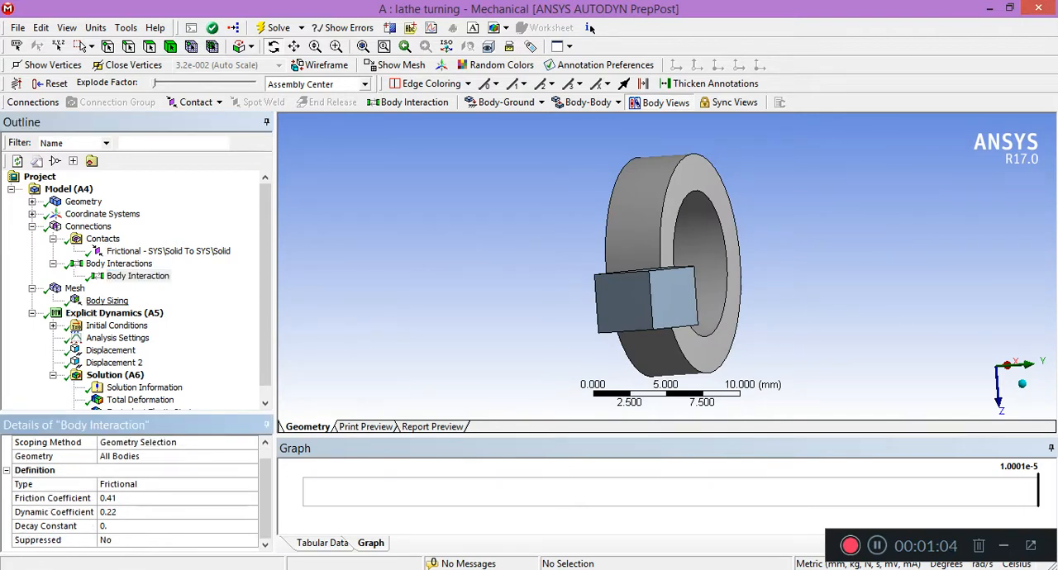
click(33, 226)
Review the body sizing applied to the ring, including its element size and behavior.
key(Down)
key(Down)
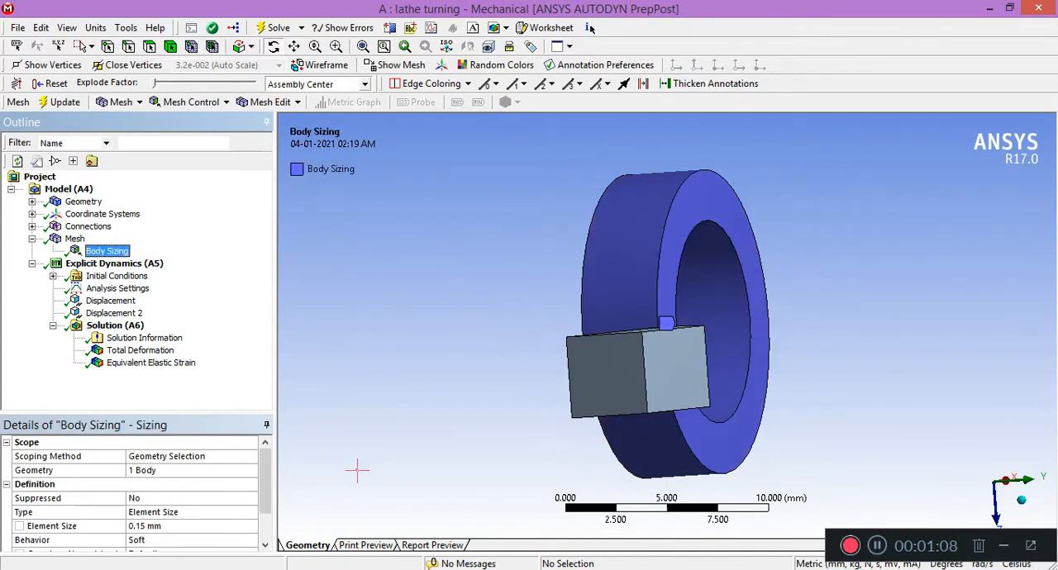
drag(265, 482, 265, 510)
drag(540, 294, 437, 302)
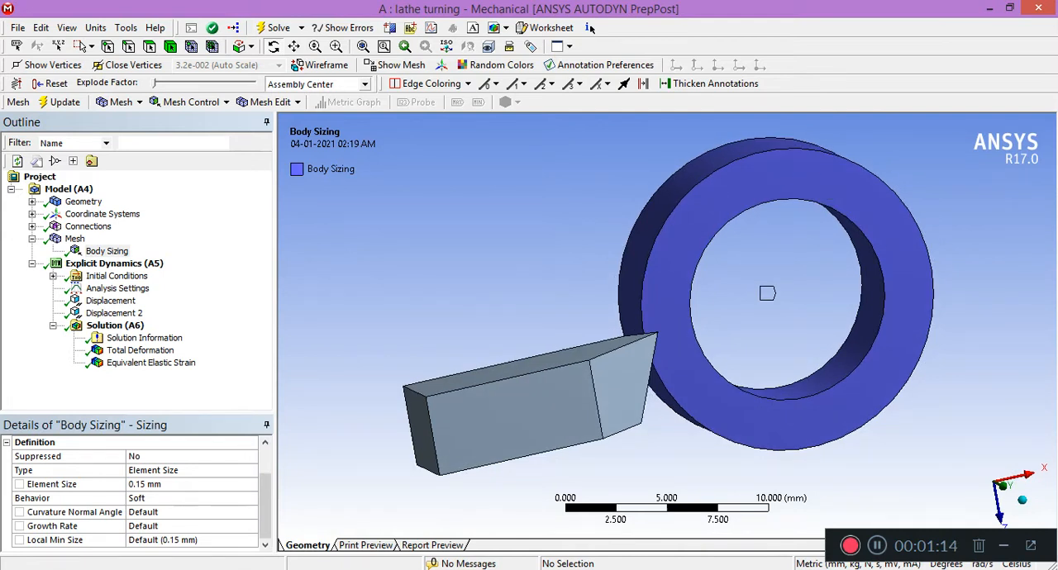
Review the explicit dynamics analysis settings, from the end time and step controls through the erosion and output controls.
key(Delete)
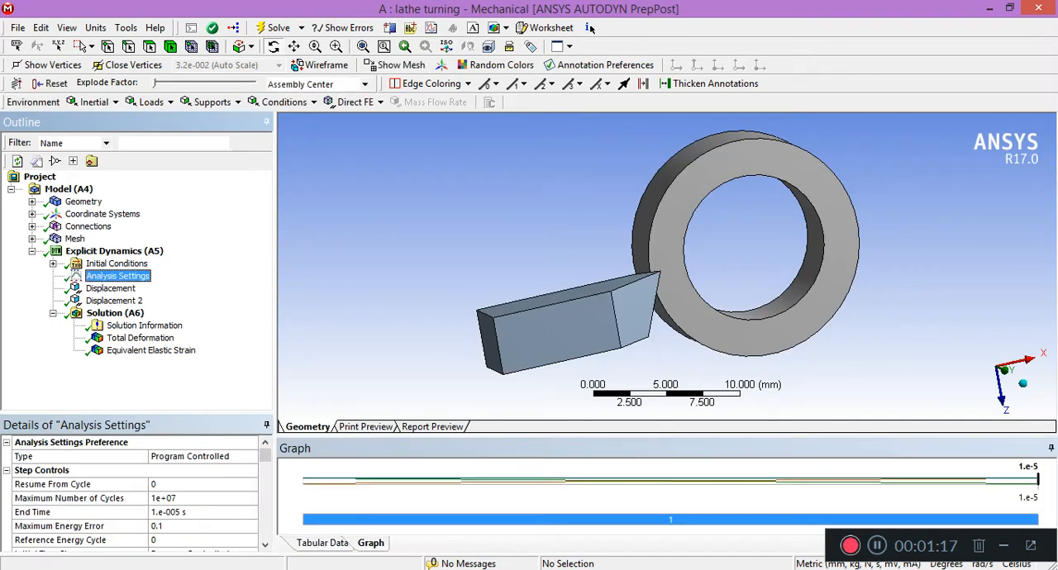
click(183, 512)
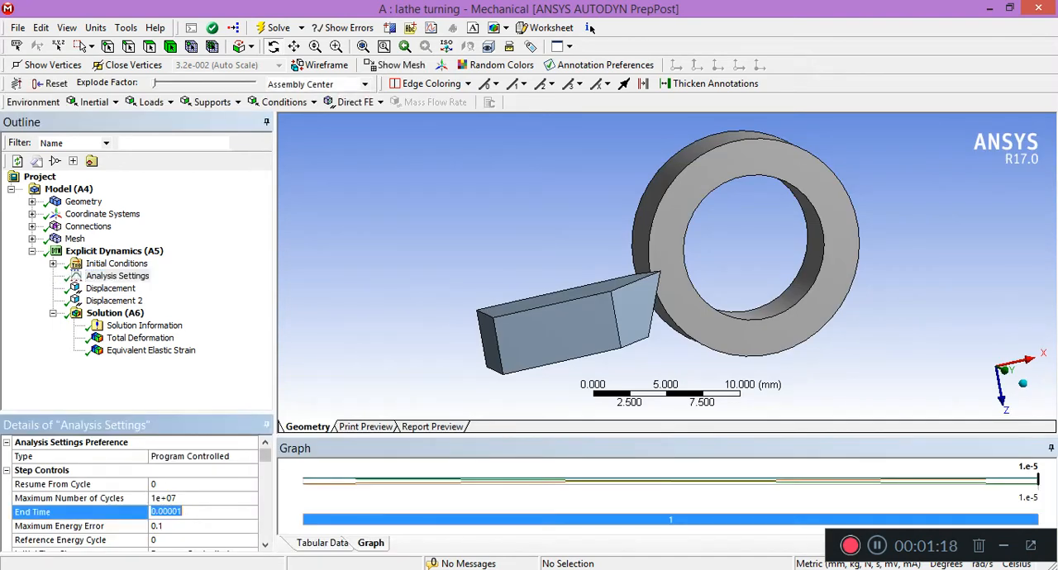
scroll(590, 27, down, 12)
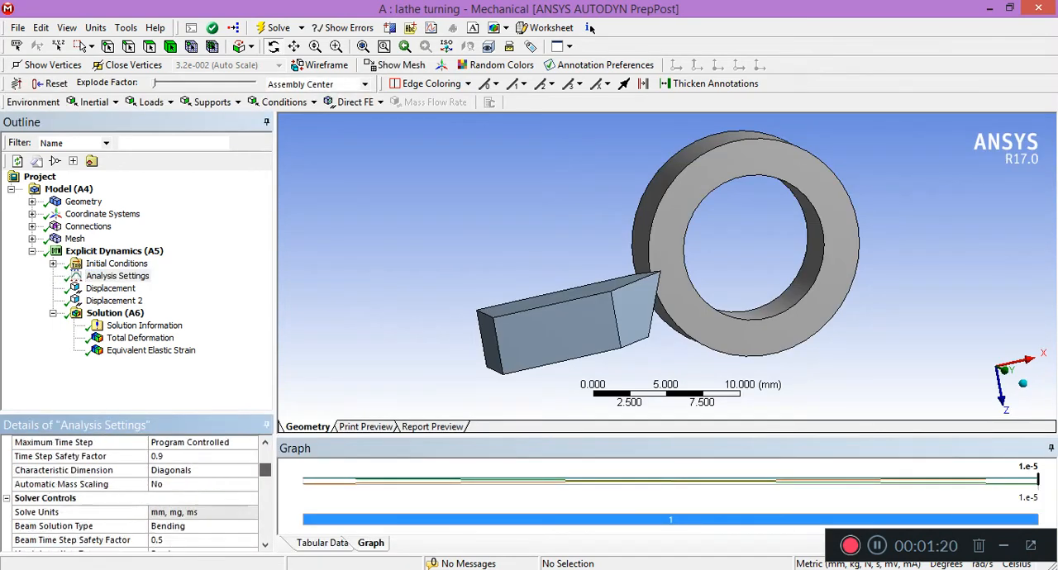
scroll(590, 27, down, 4)
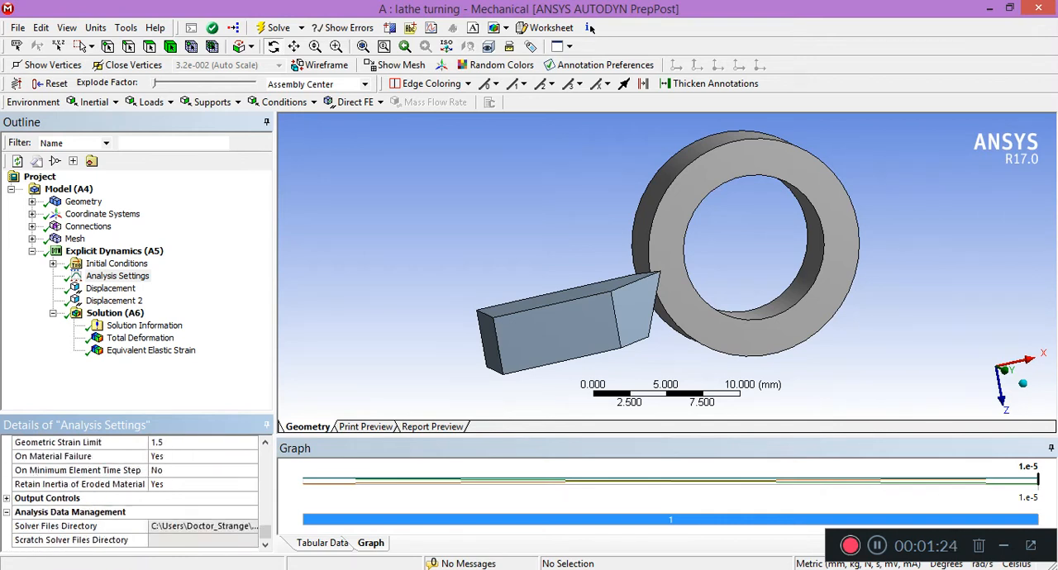
middle_drag(487, 322, 467, 260)
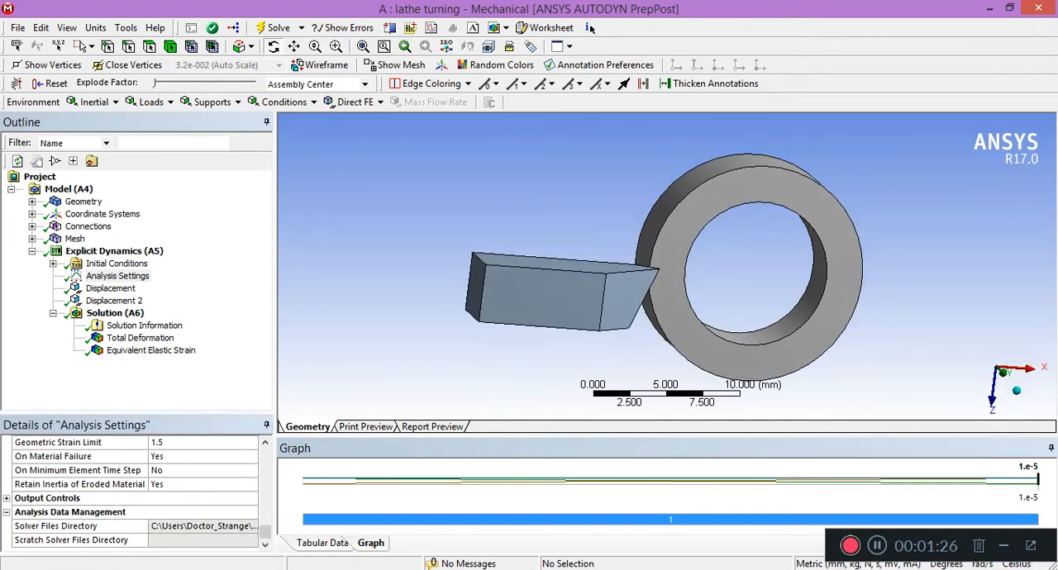
Examine the displacement applied to the cutting tool, including its scoped faces, coordinate system and X, Y and Z components.
click(110, 287)
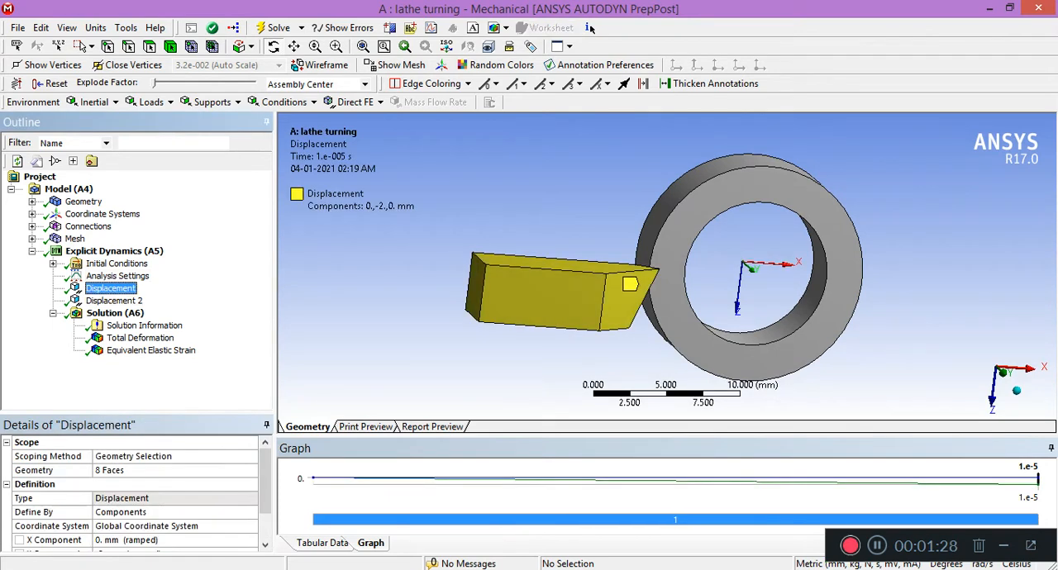
middle_drag(579, 248, 640, 306)
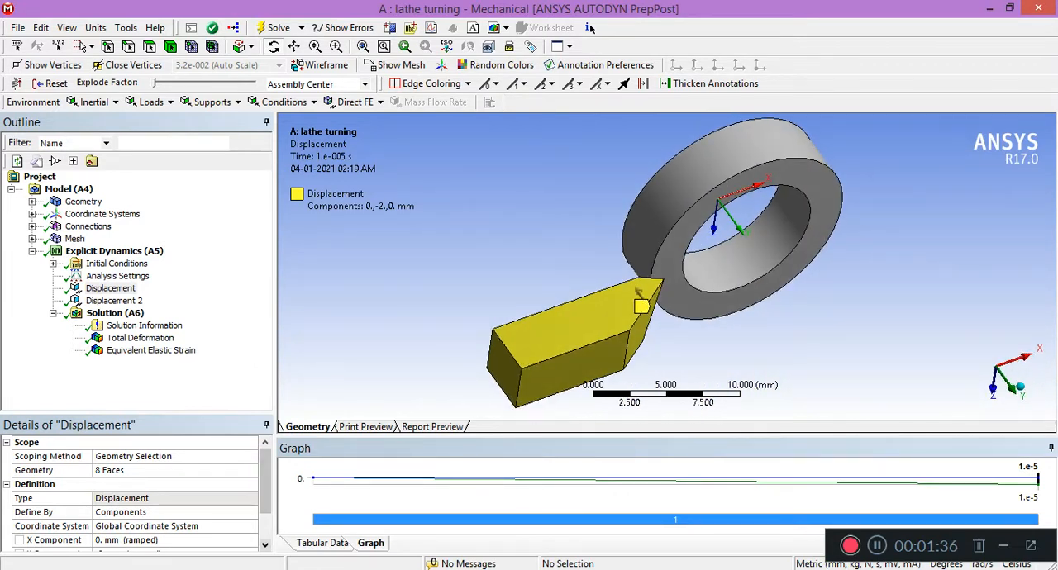
drag(265, 486, 265, 512)
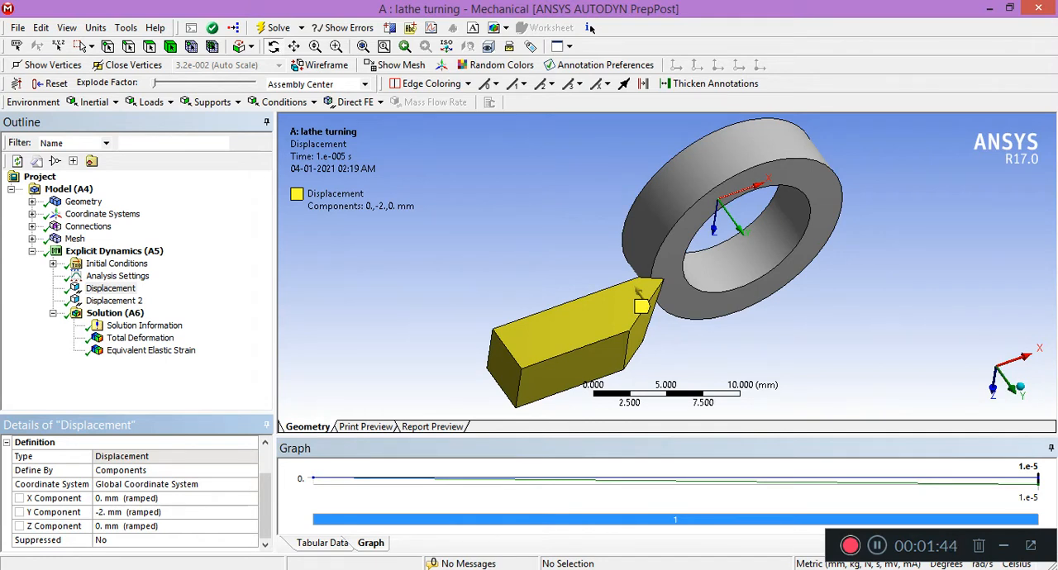
Examine the displacement on the ring's inner face, checking its components and the coordinate system it refers to.
key(Up)
key(Up)
key(Up)
key(Up)
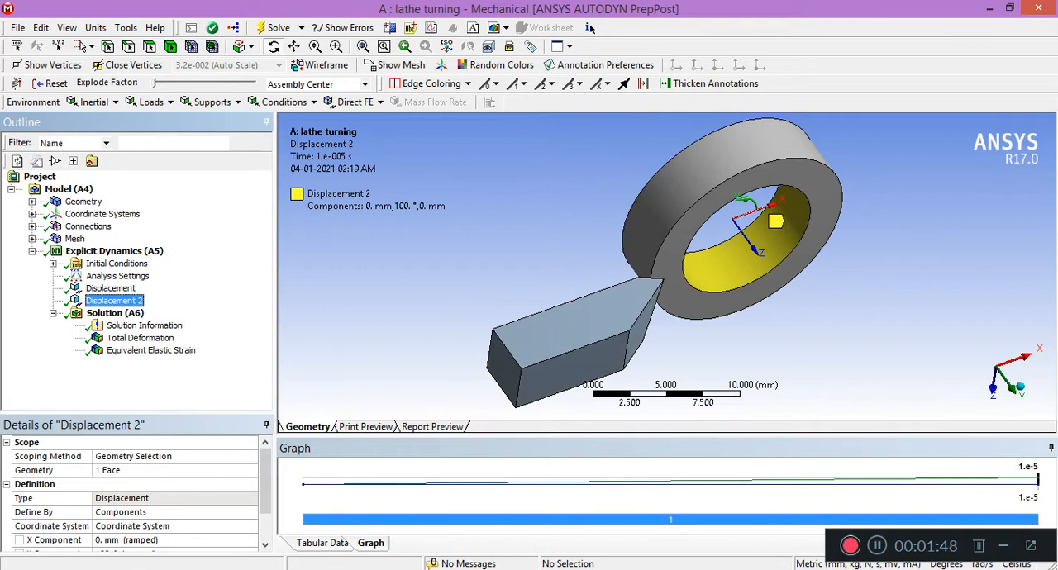
mouse_move(628, 264)
mouse_down()
mouse_move(610, 279)
mouse_move(605, 207)
mouse_move(644, 260)
mouse_up()
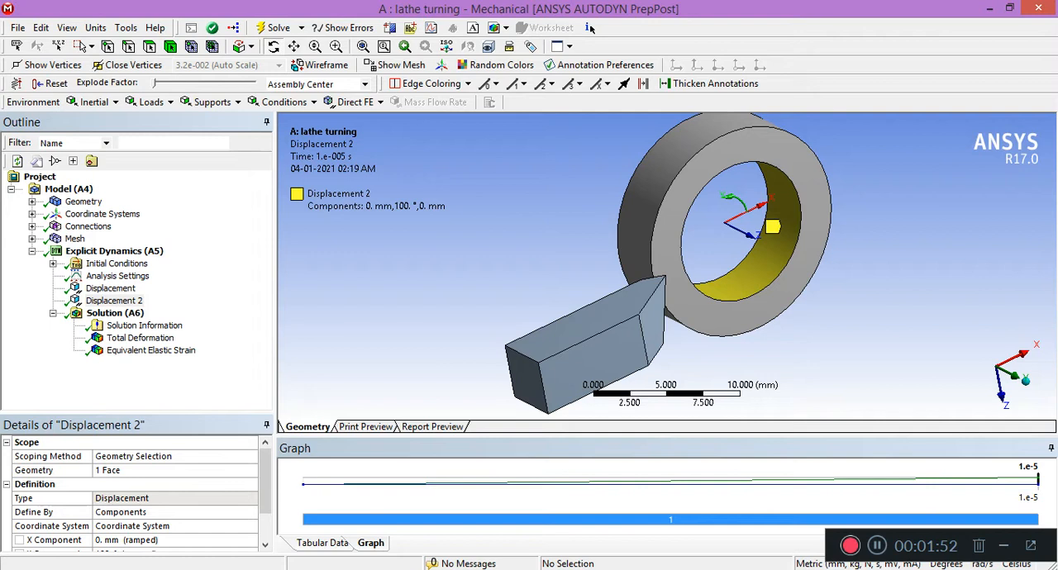
drag(265, 483, 265, 509)
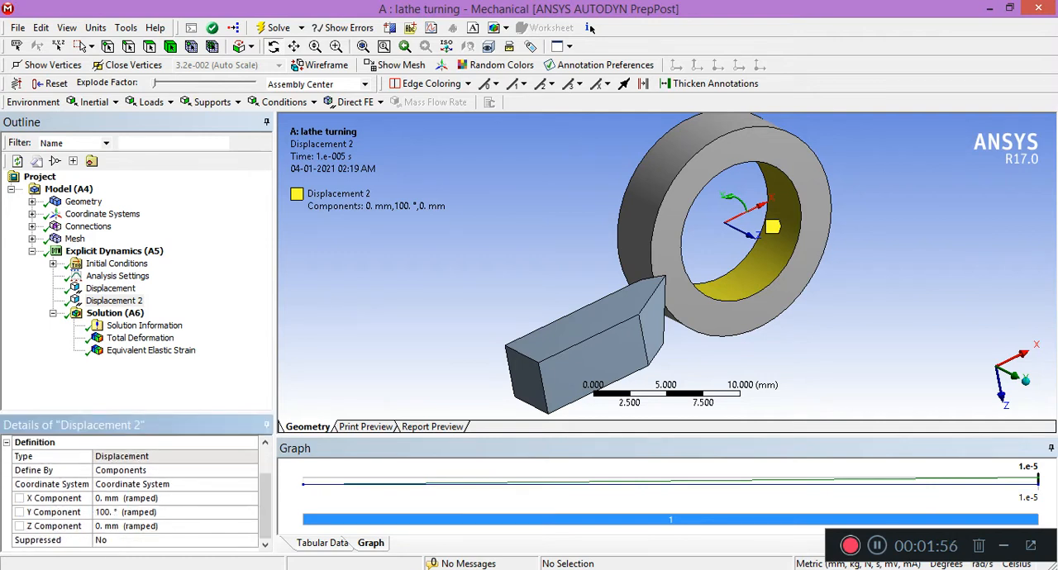
click(32, 214)
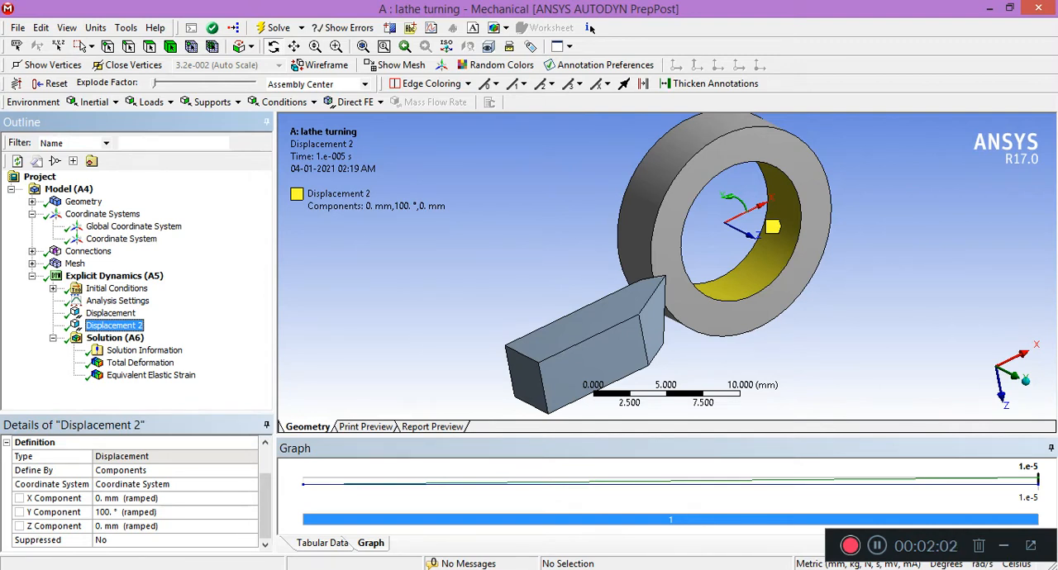
Review both displacement loads together in the Explicit Dynamics environment and check the solution's status.
click(114, 275)
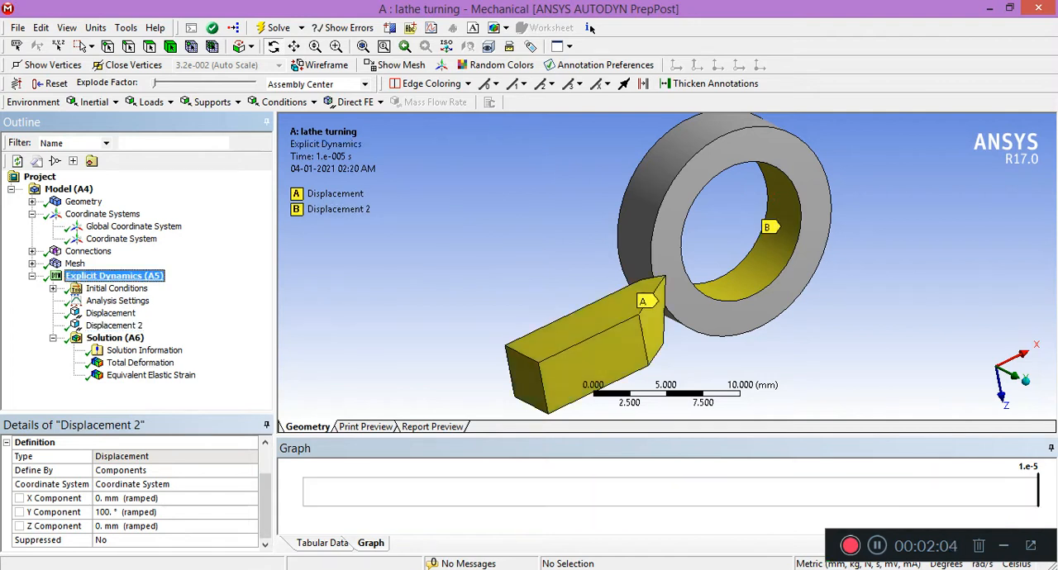
click(115, 338)
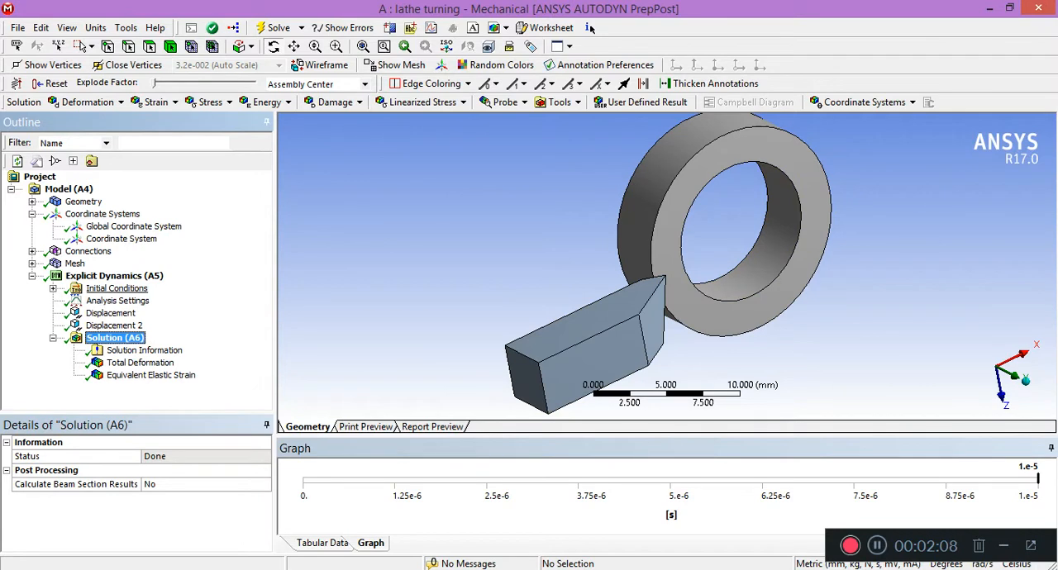
right_click(120, 275)
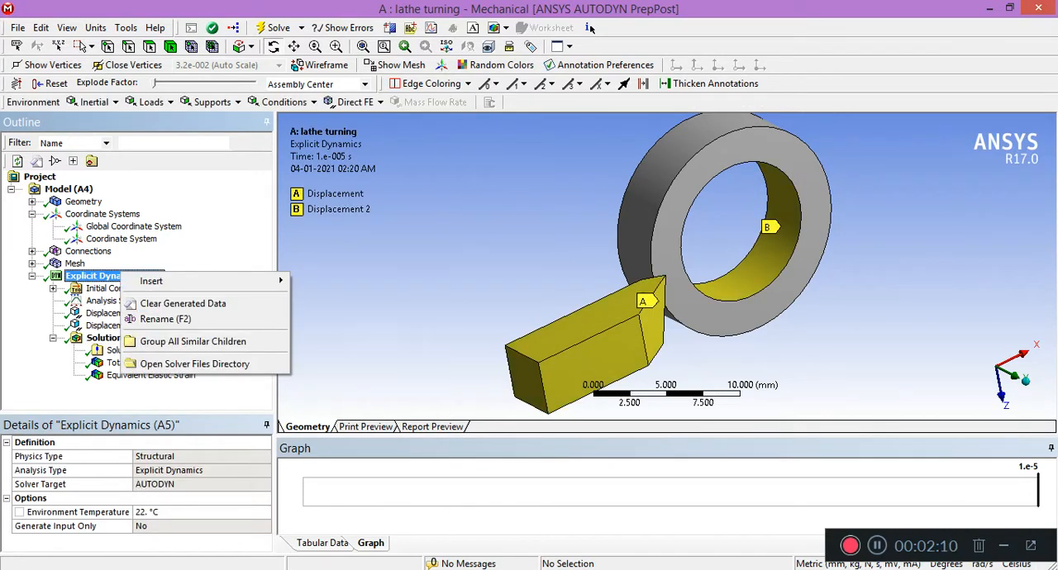
click(115, 364)
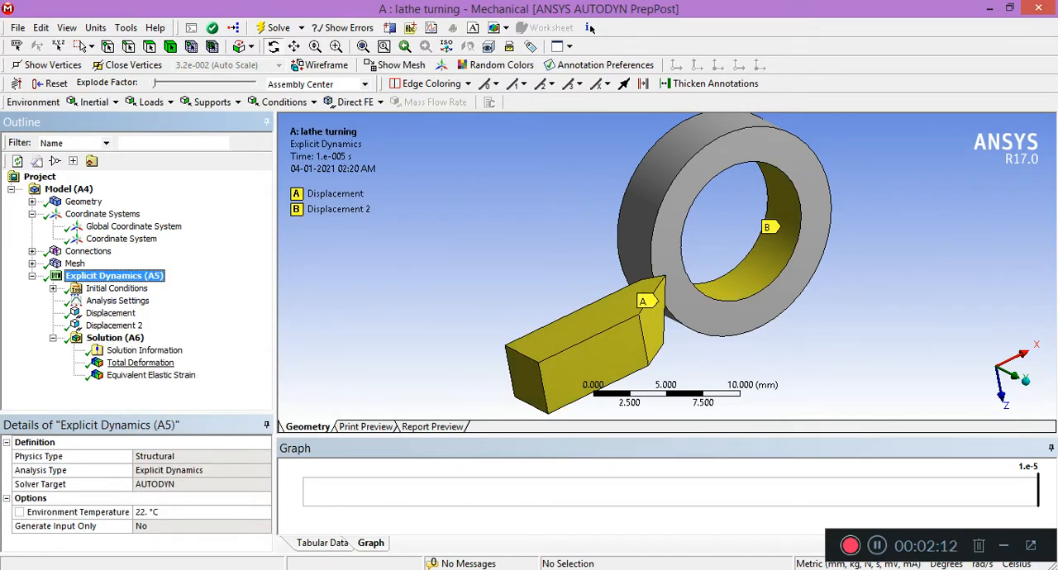
Display the total deformation result and inspect the cutting zone between the tool and ring up close.
click(124, 363)
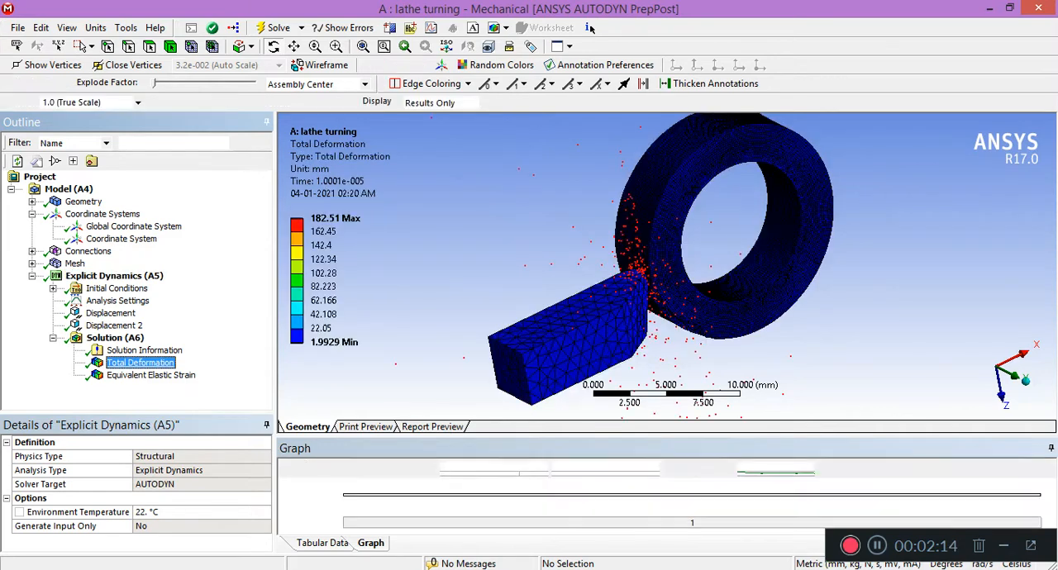
drag(694, 264, 611, 310)
scroll(661, 268, up, 3)
scroll(661, 269, down, 1)
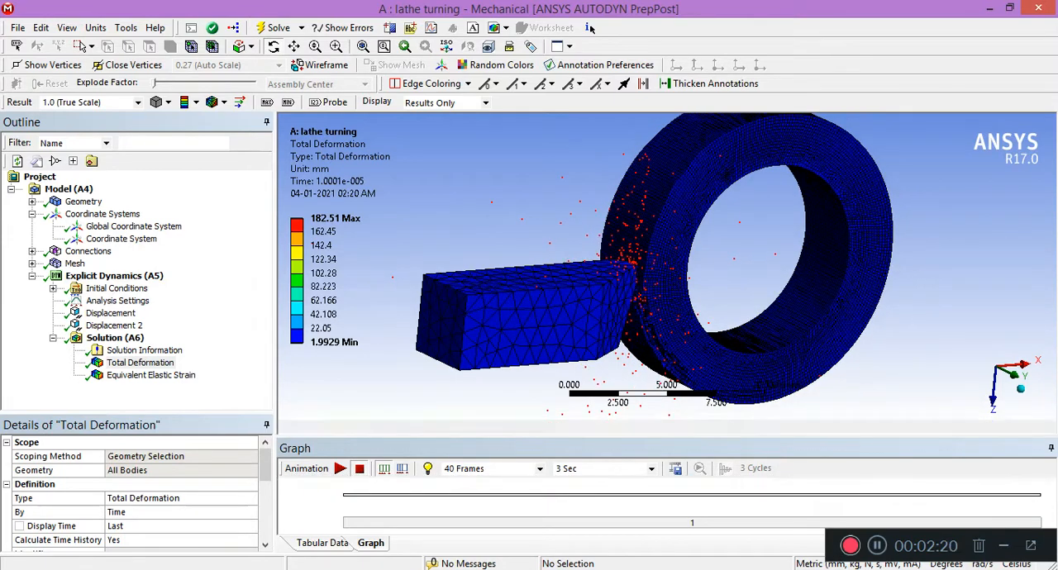
drag(661, 437, 661, 479)
scroll(661, 290, down, 3)
drag(628, 305, 641, 285)
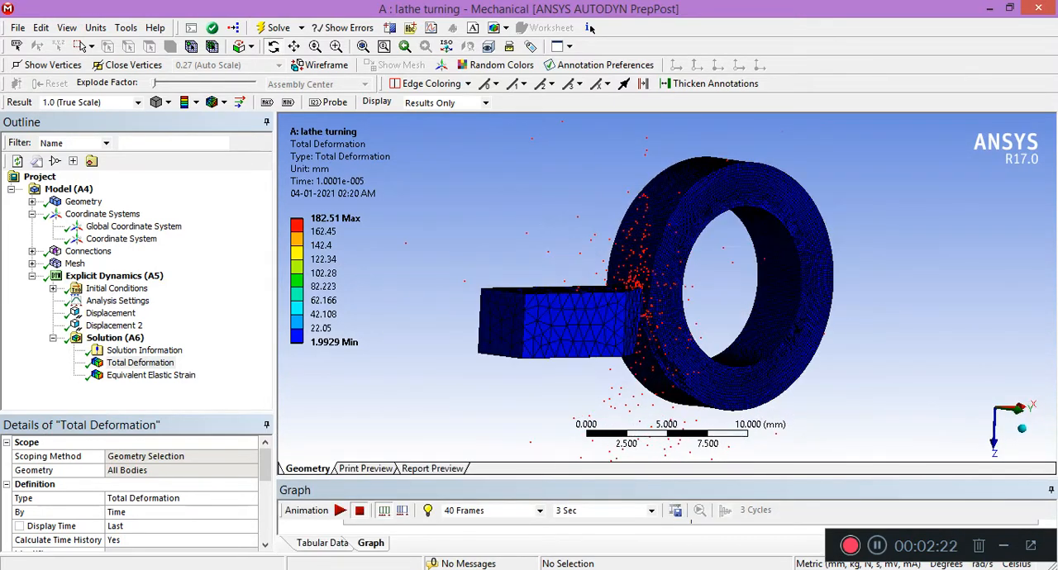
scroll(653, 288, up, 1)
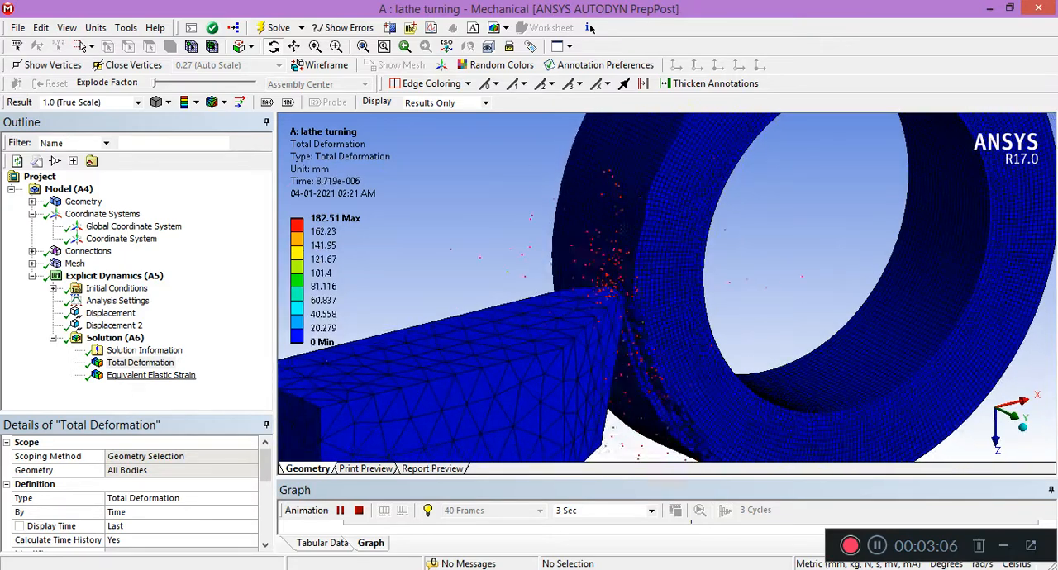
View the equivalent elastic strain result and add an Equivalent (von-Mises) stress result to the solution.
key(Down)
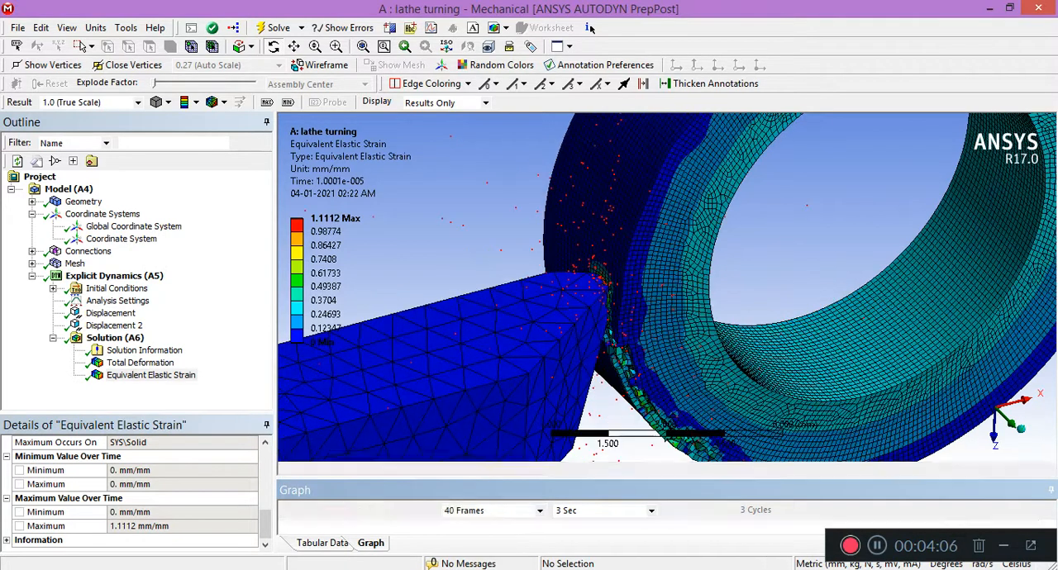
click(115, 338)
click(86, 102)
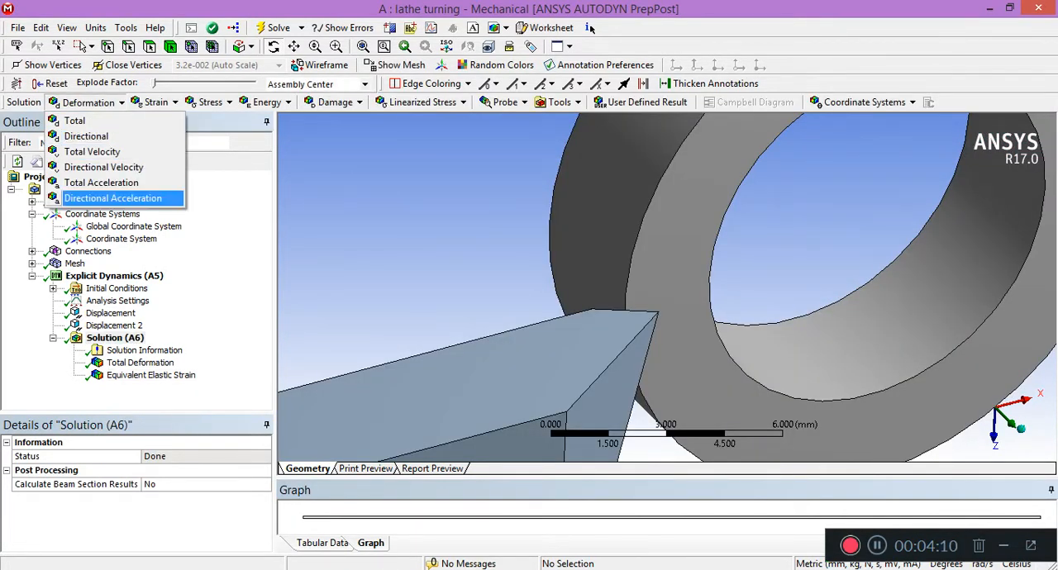
click(156, 103)
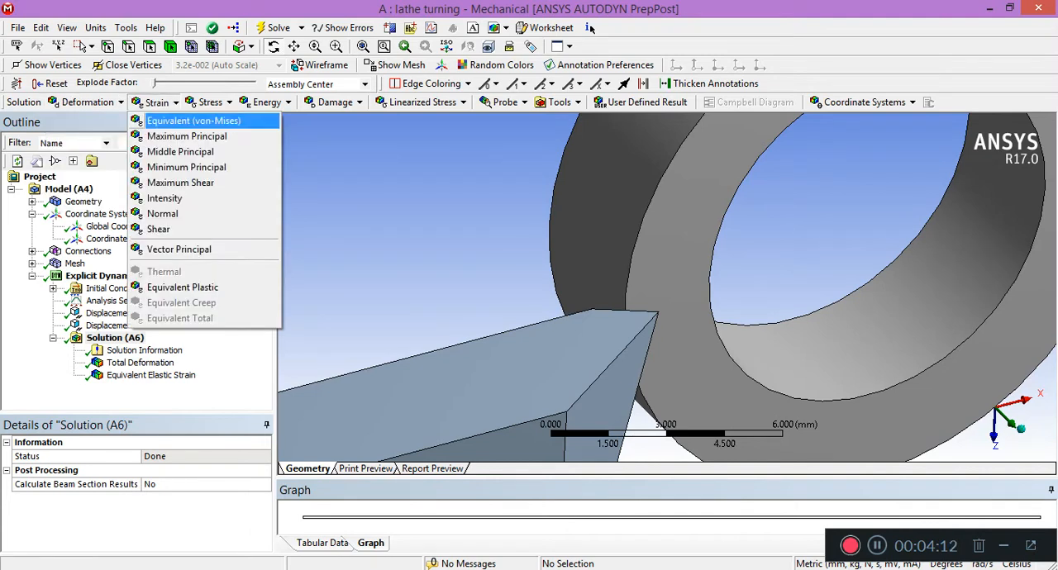
click(210, 102)
click(210, 102)
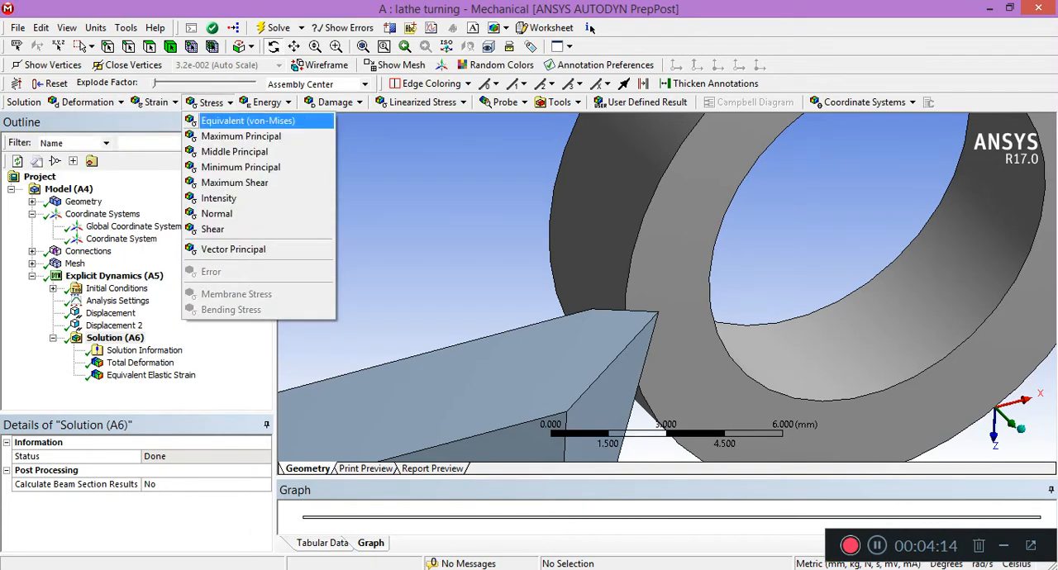
click(247, 120)
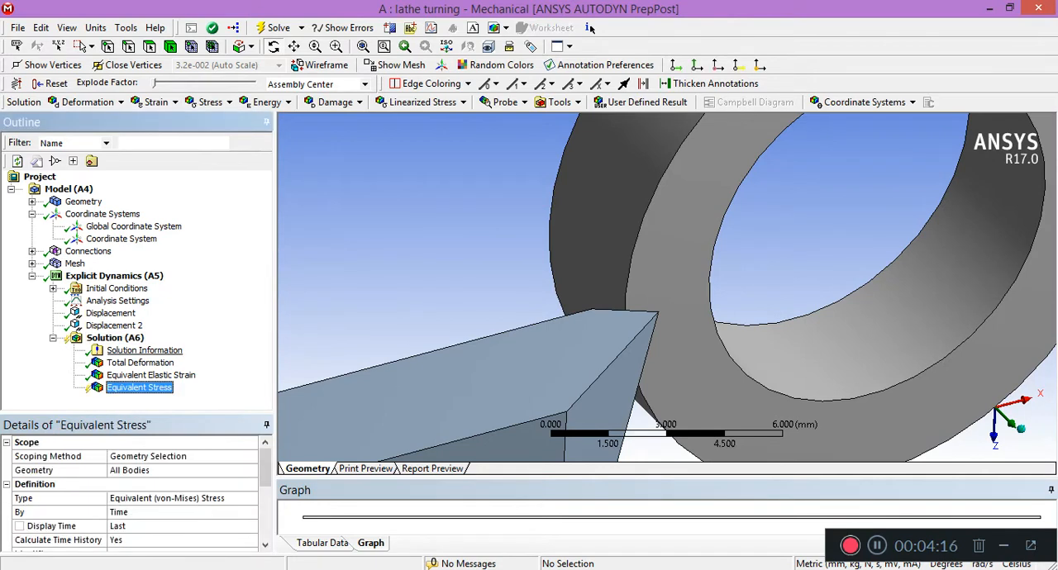
Evaluate the solution's results and display the new equivalent stress result.
click(115, 338)
right_click(119, 339)
mouse_move(150, 347)
click(169, 371)
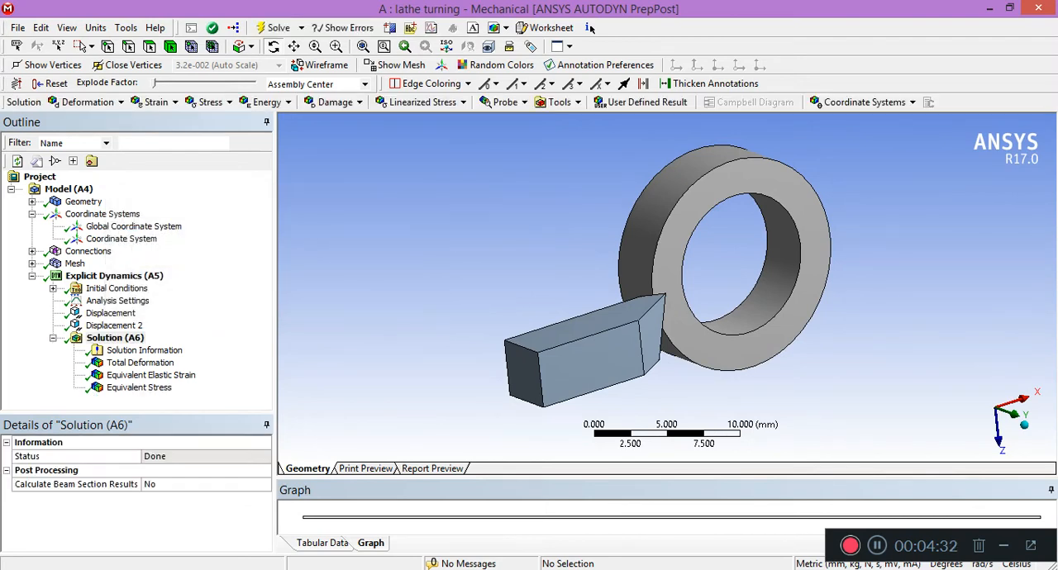
click(139, 387)
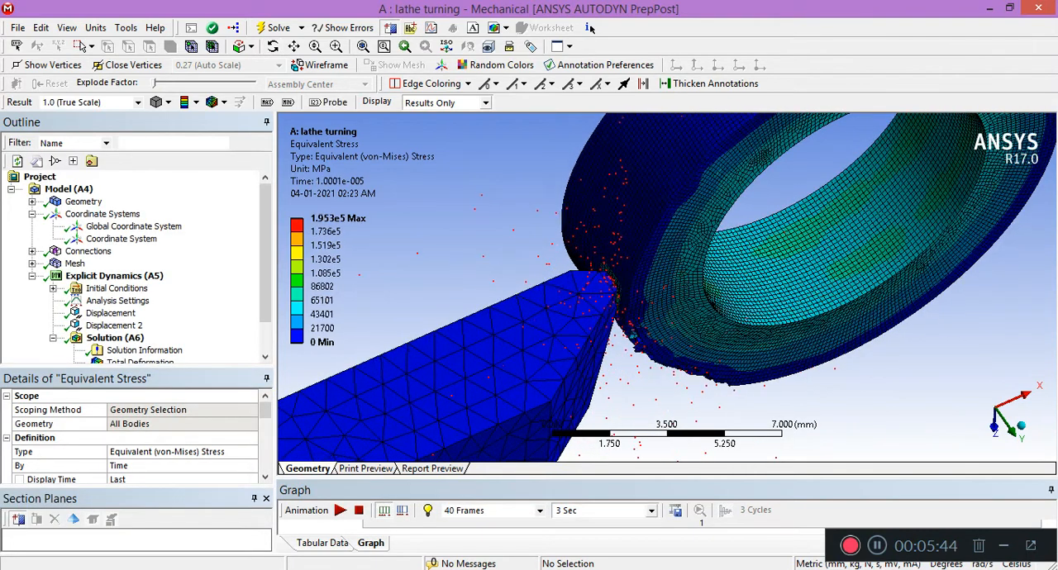
Set the duration of the equivalent stress animation to 1 Sec.
click(651, 510)
click(603, 543)
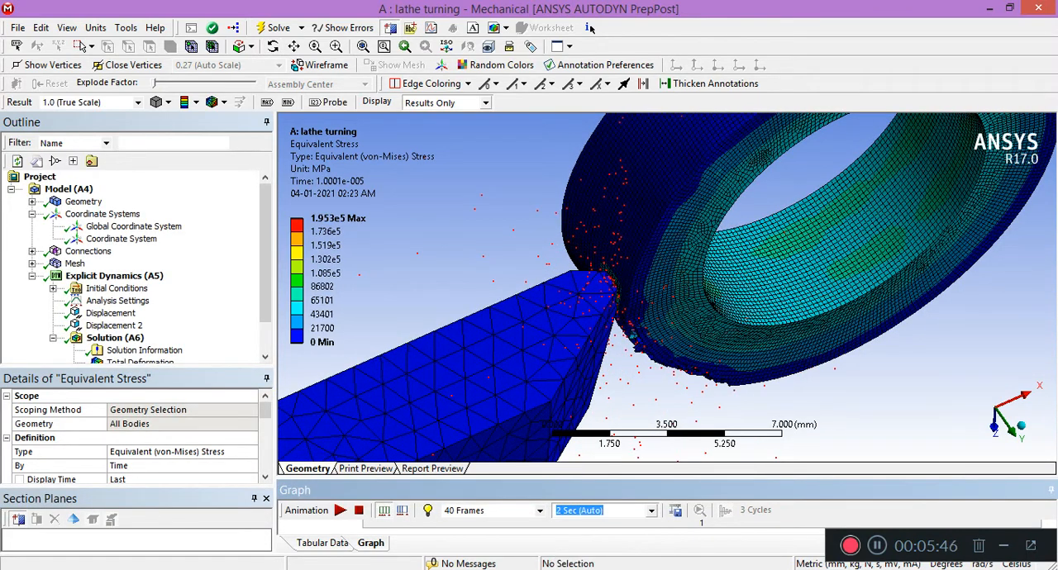
click(651, 511)
click(604, 534)
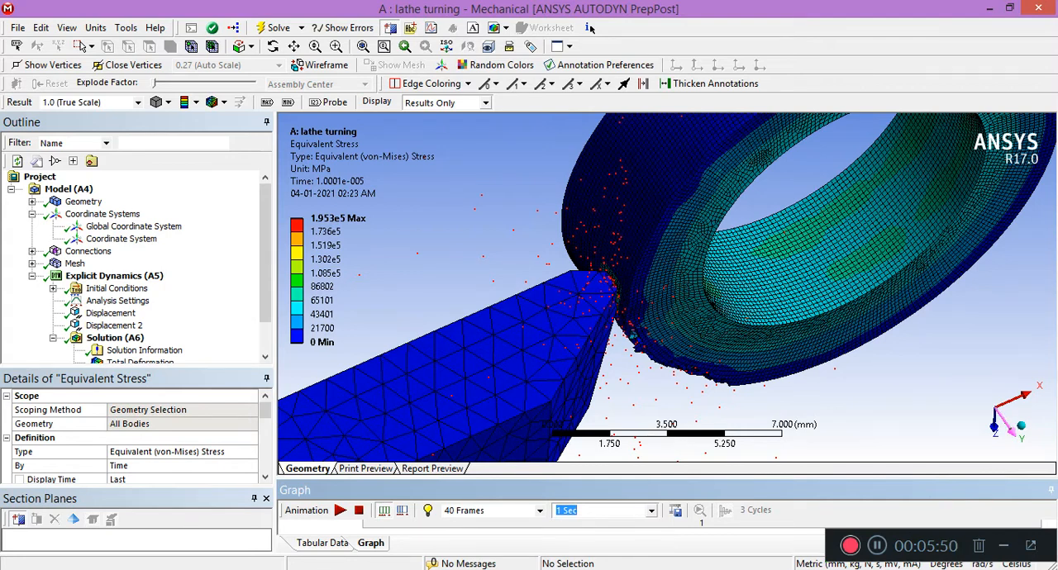
Draw a section plane diagonally across the tool and ring in the XY view and inspect the sectioned stress result.
click(994, 425)
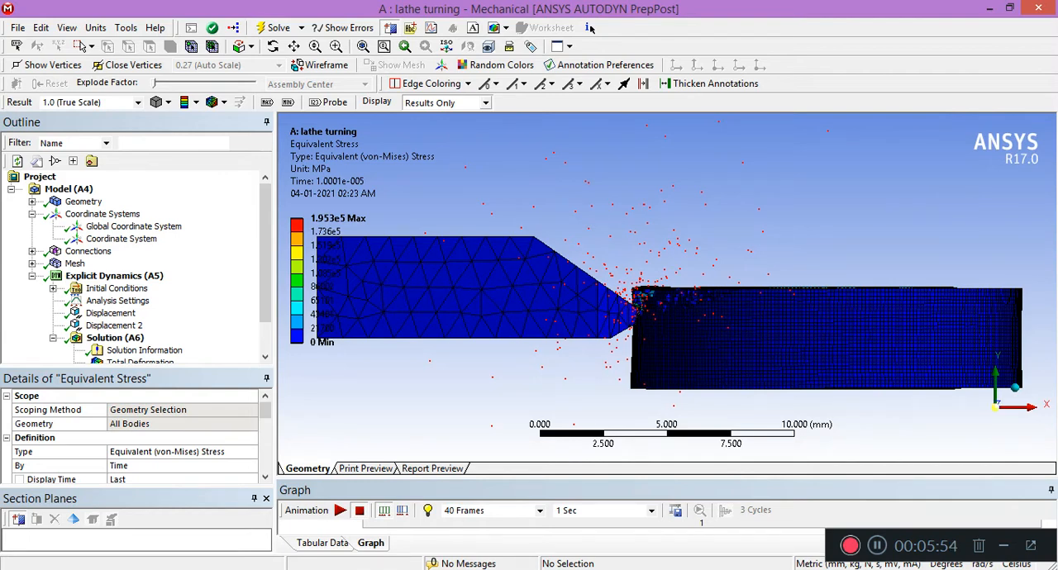
click(975, 406)
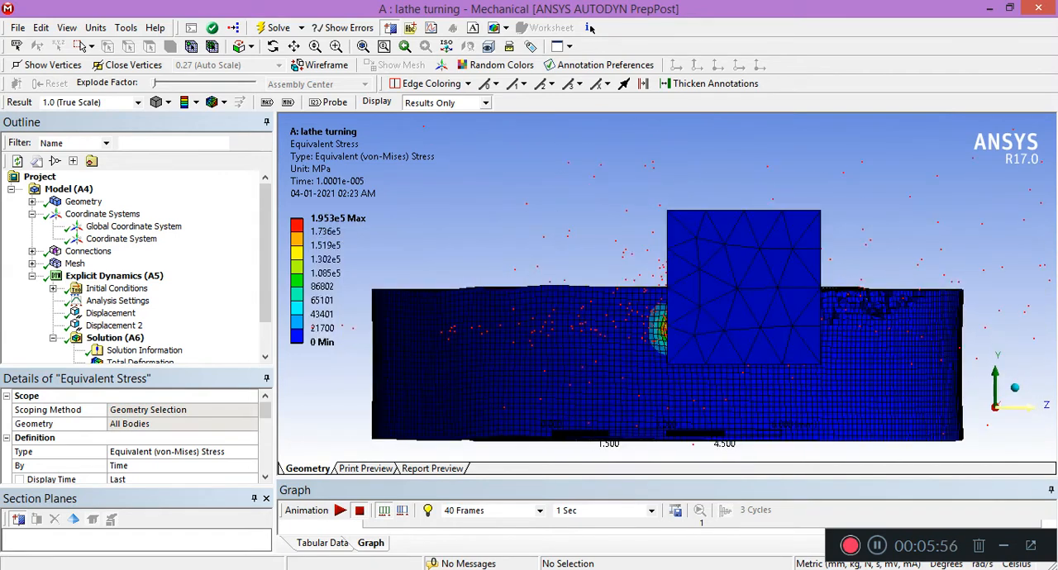
click(1023, 407)
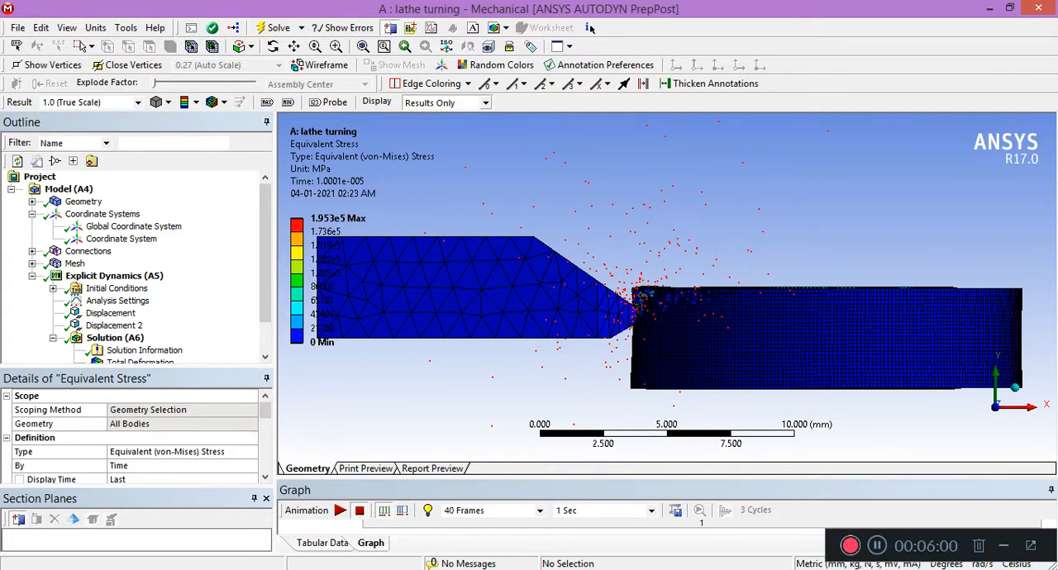
drag(852, 214, 418, 418)
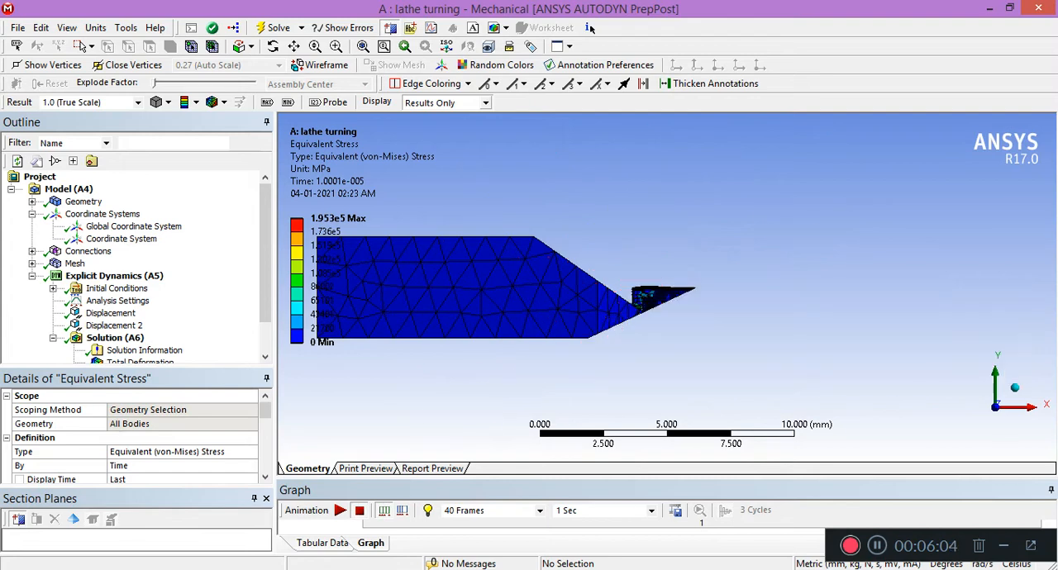
drag(661, 273, 443, 310)
scroll(666, 287, up, 4)
scroll(667, 288, down, 5)
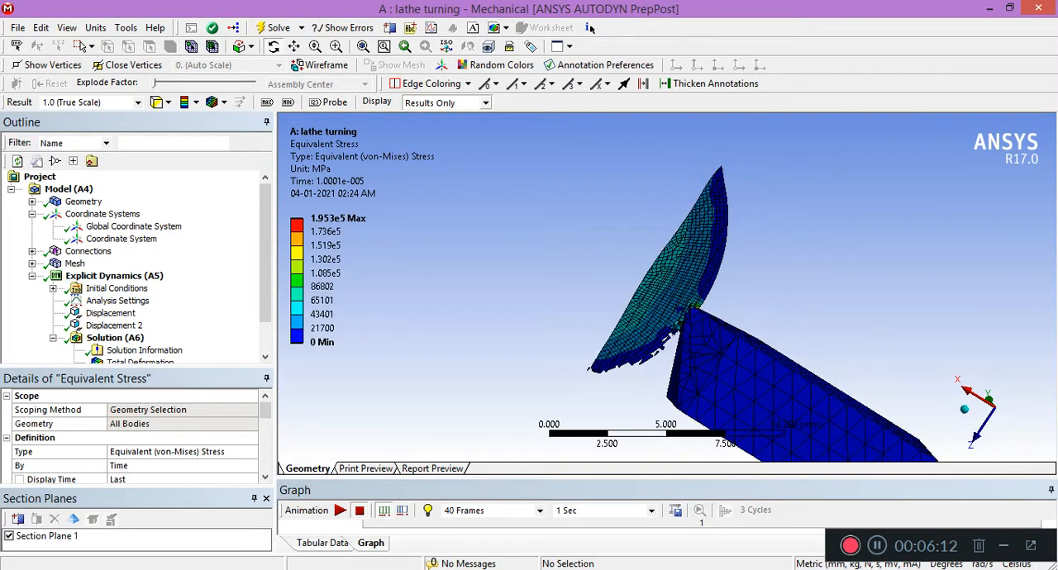
Turn off Section Plane 1 and inspect the stress around the tool tip up close on the uncut model.
click(9, 536)
click(9, 536)
click(9, 536)
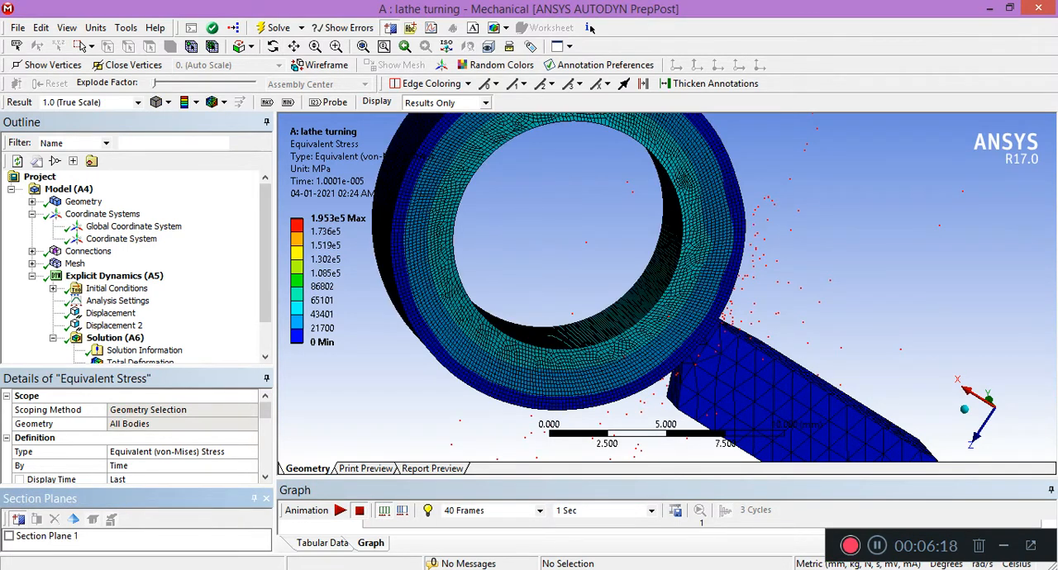
click(273, 46)
drag(727, 318, 550, 231)
drag(764, 281, 587, 293)
scroll(587, 293, down, 1)
scroll(586, 293, up, 8)
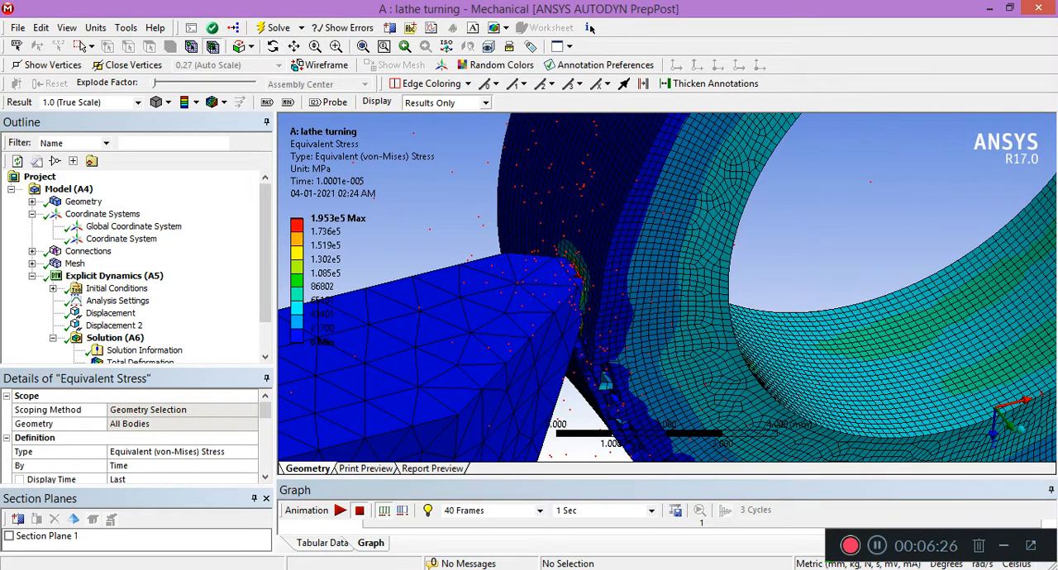
right_click(609, 212)
mouse_move(643, 238)
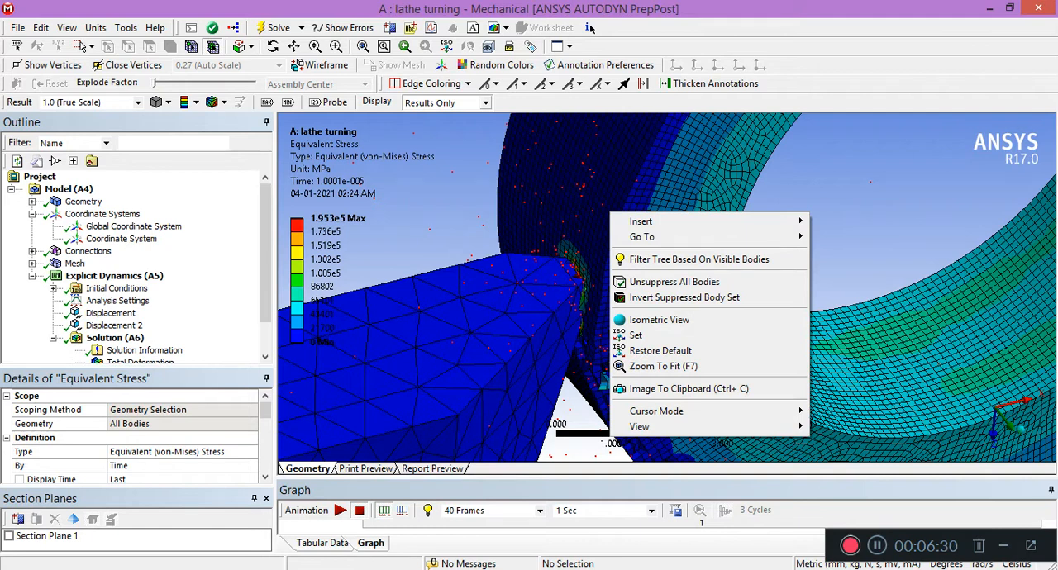
key(Escape)
Draw a second section plane through the tool tip and ring, inspect the contact stress on the cut, and turn that plane off.
mouse_move(812, 212)
mouse_down()
mouse_move(520, 293)
mouse_move(434, 301)
mouse_up()
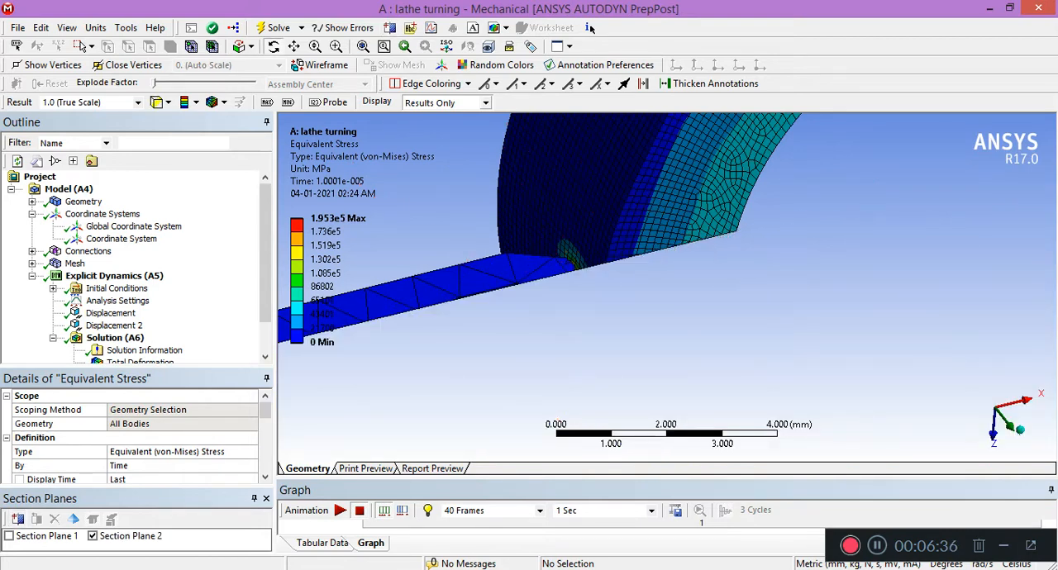
middle_drag(644, 331, 644, 240)
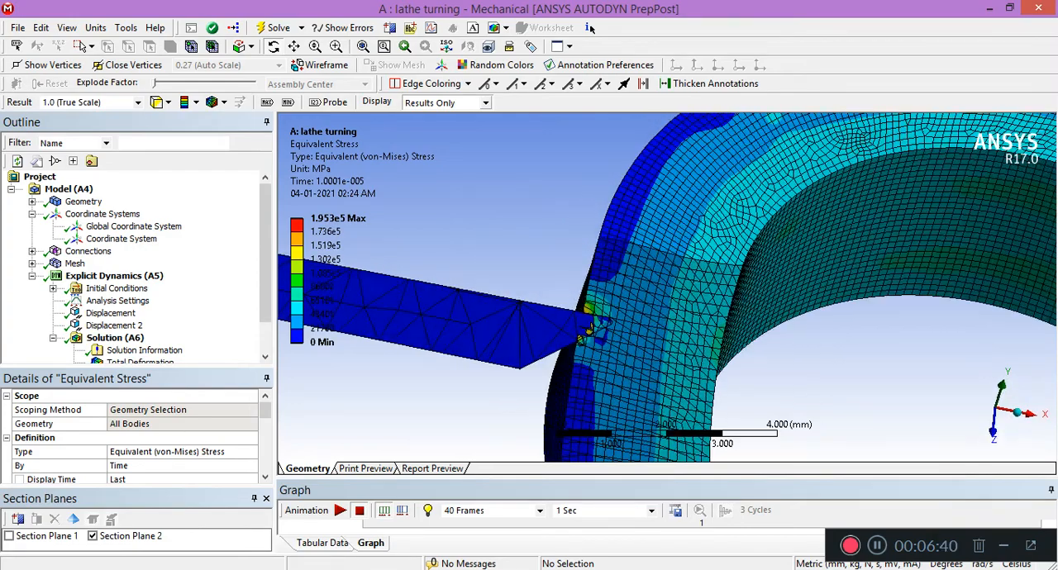
scroll(666, 286, up, 6)
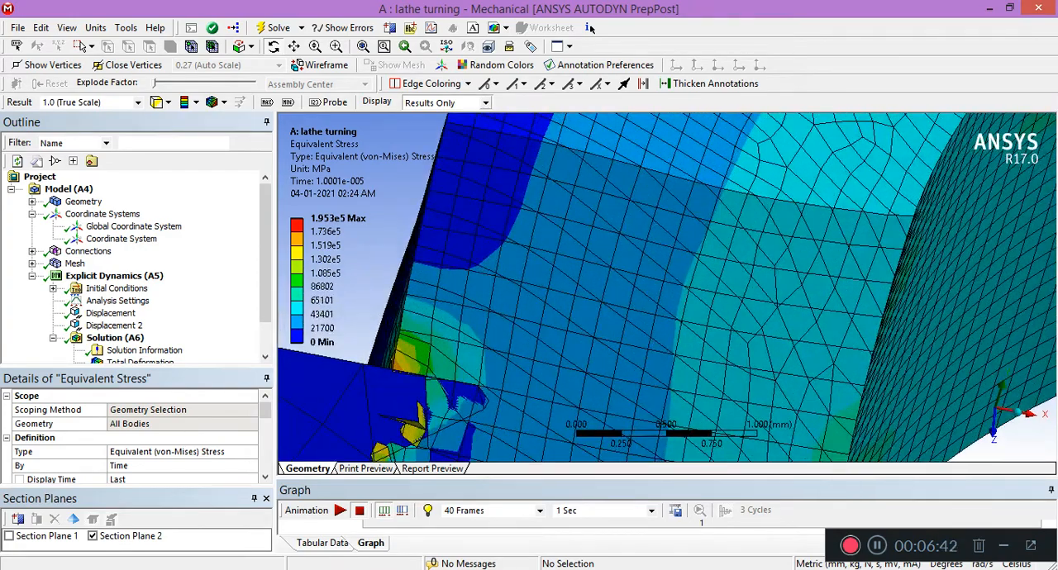
scroll(666, 287, down, 11)
middle_drag(652, 248, 645, 322)
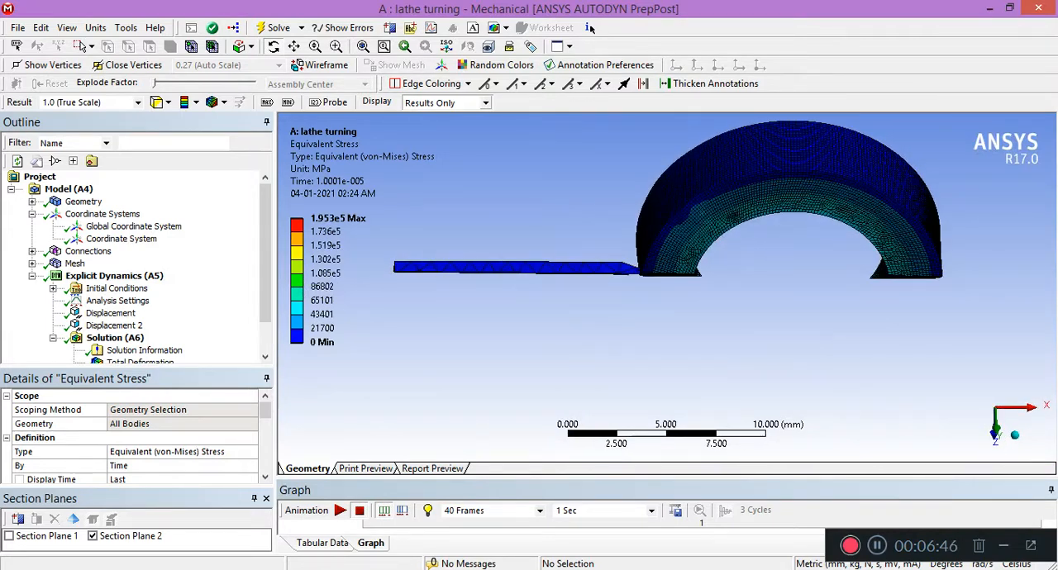
click(93, 536)
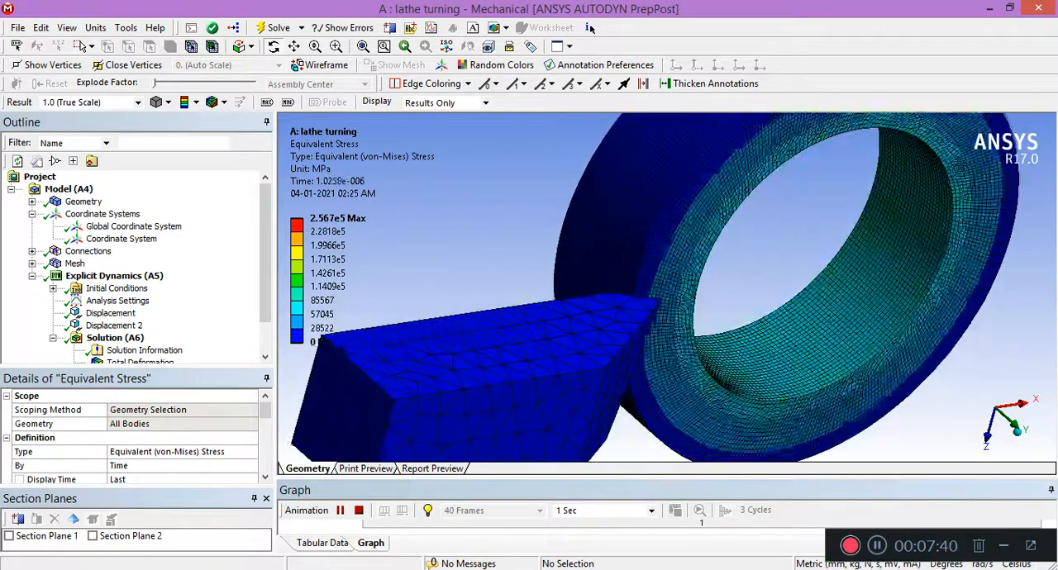
Toggle the display of eroded nodes in the equivalent stress result.
key(alt+v)
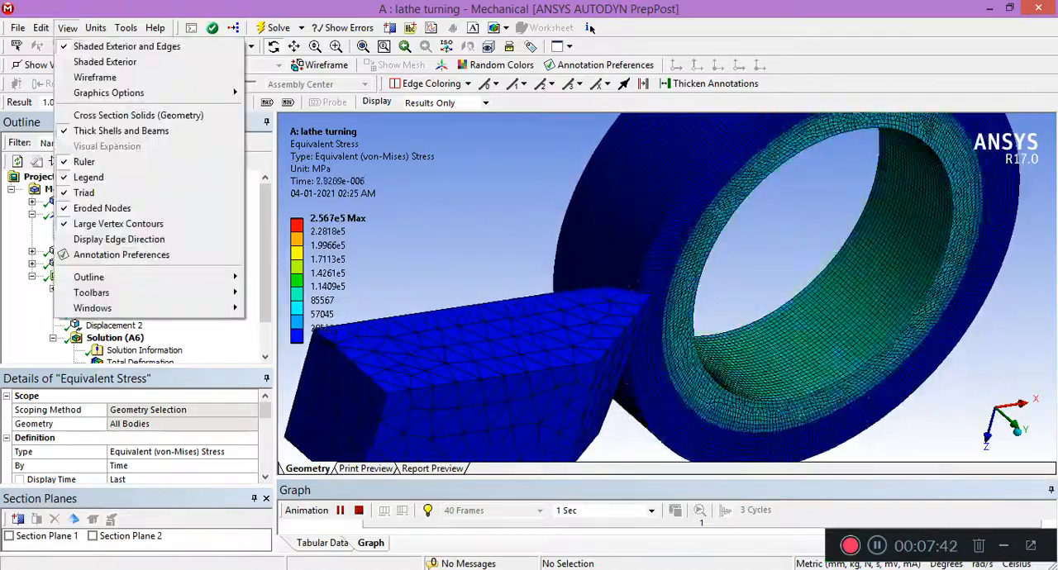
key(Down)
key(Down)
key(Down)
key(Up)
key(Up)
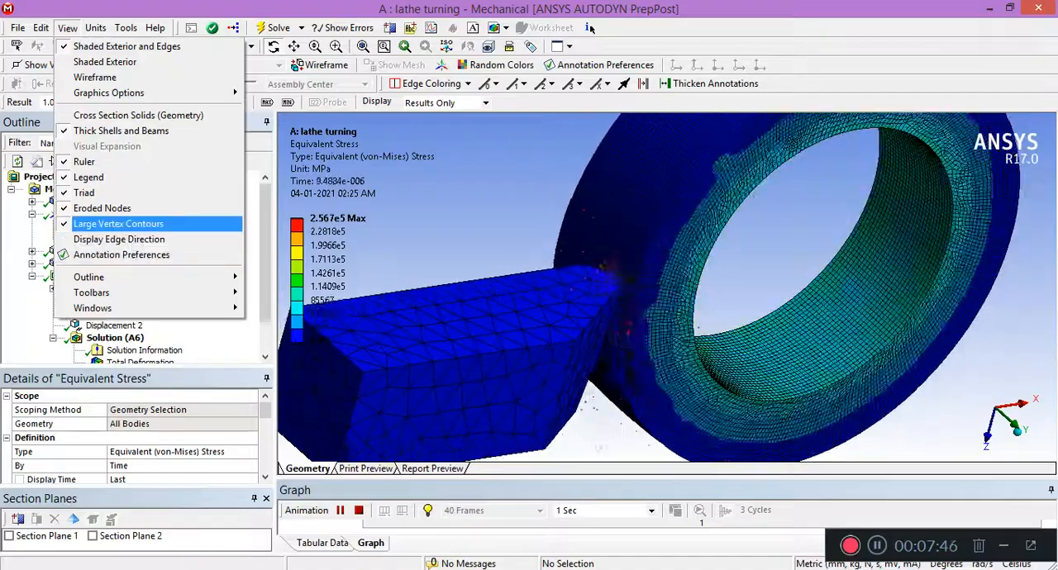
key(Down)
key(Down)
key(Up)
key(Up)
key(Up)
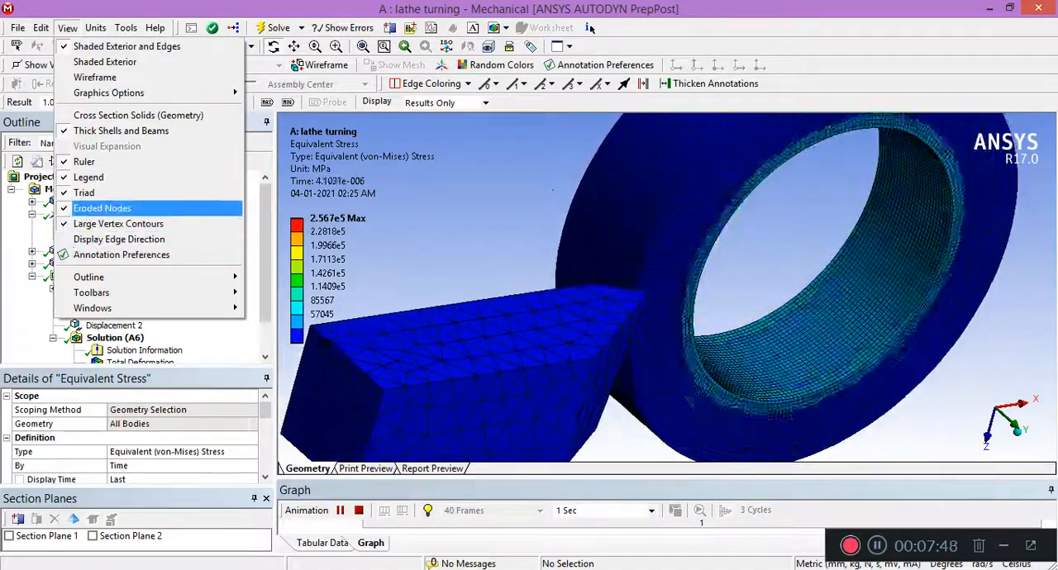
click(102, 208)
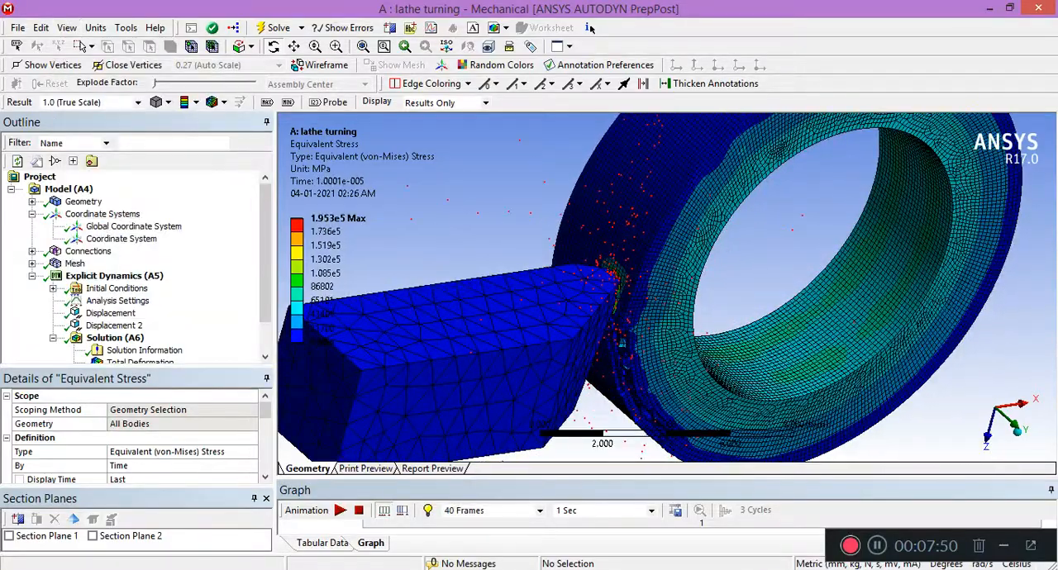